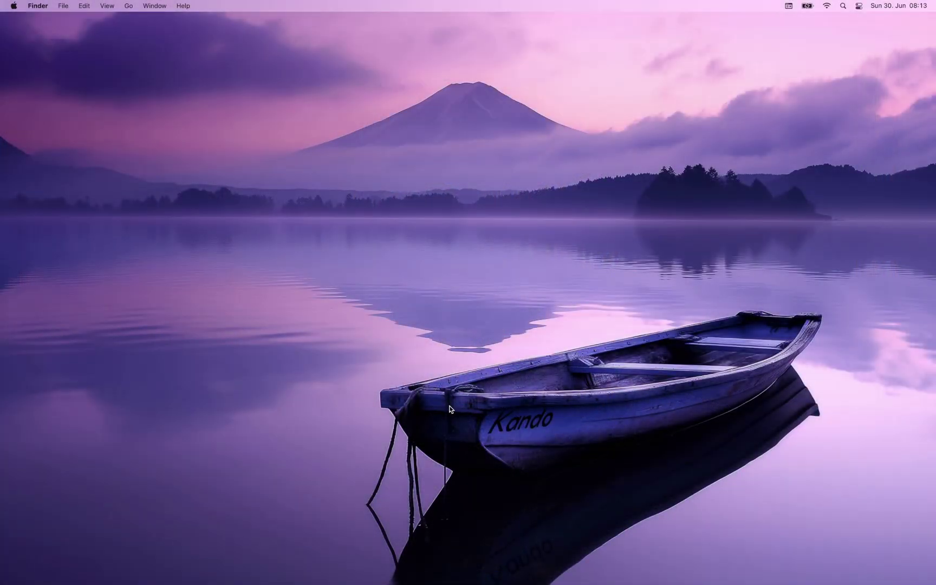
- In Safari, go to the kando-menu/kando GitHub repository and open its Kando 1.1.0 release page
mouse_move(441, 584)
left_click(399, 561)
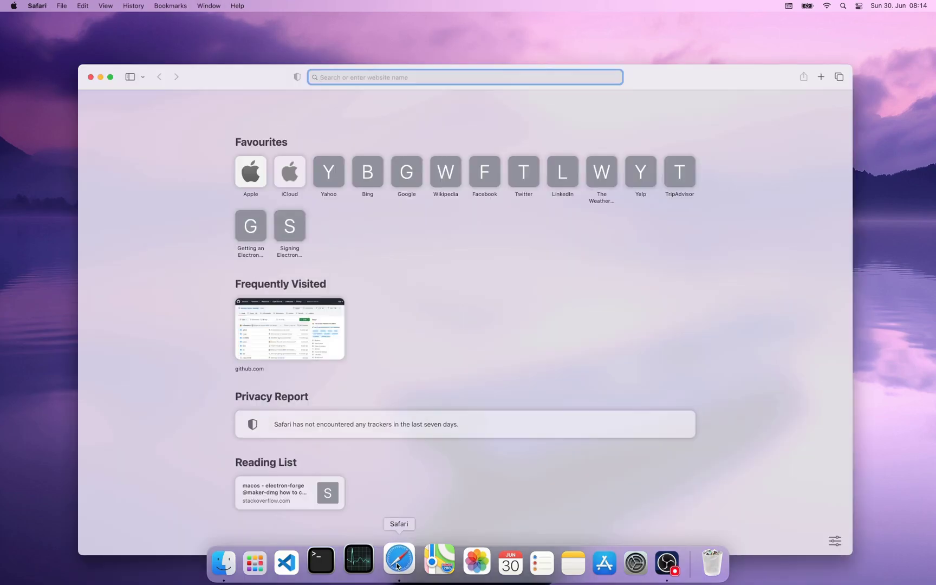
type("github.com/kando-menu/kando")
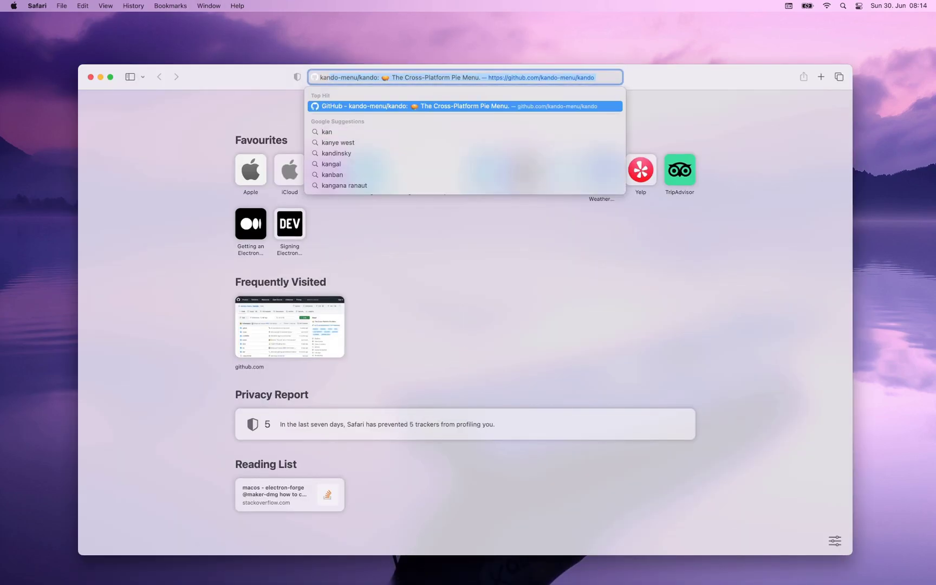
key("Return")
scroll(462, 364, "down", 10)
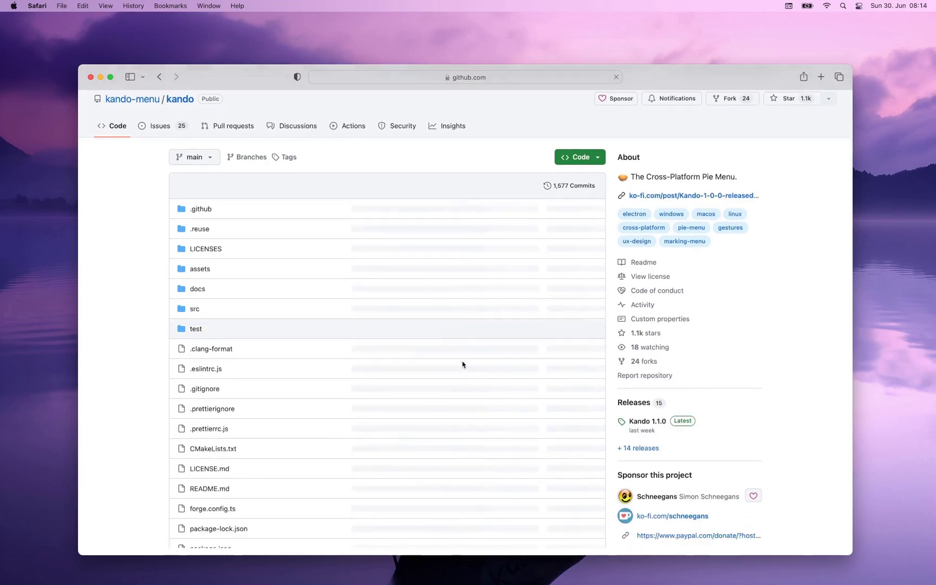
scroll(462, 364, "up", 10)
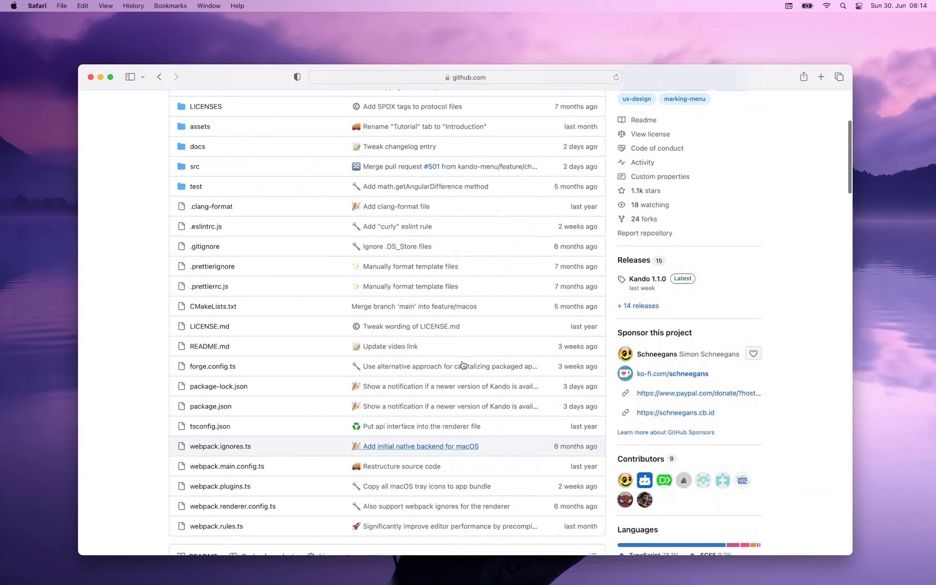
left_click(640, 277)
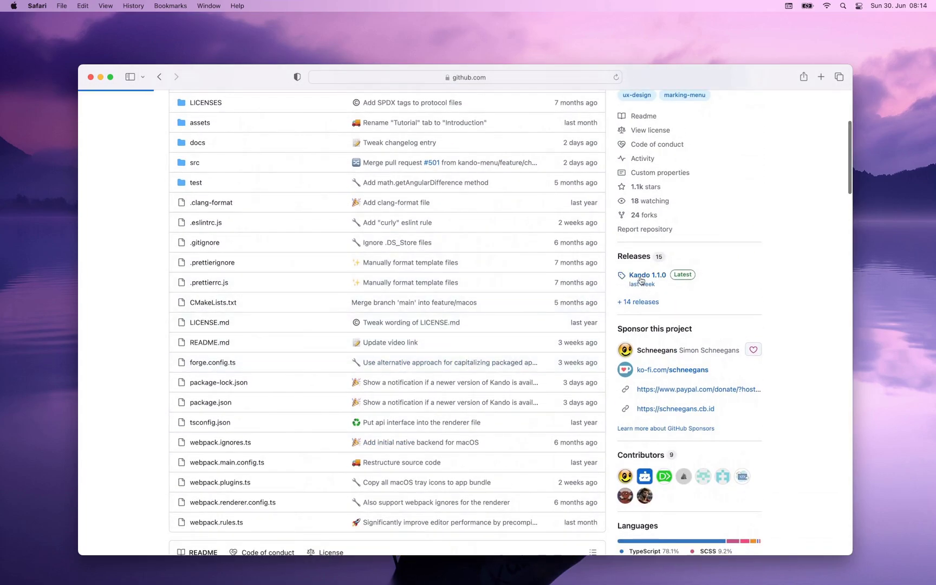
scroll(439, 414, "down", 5)
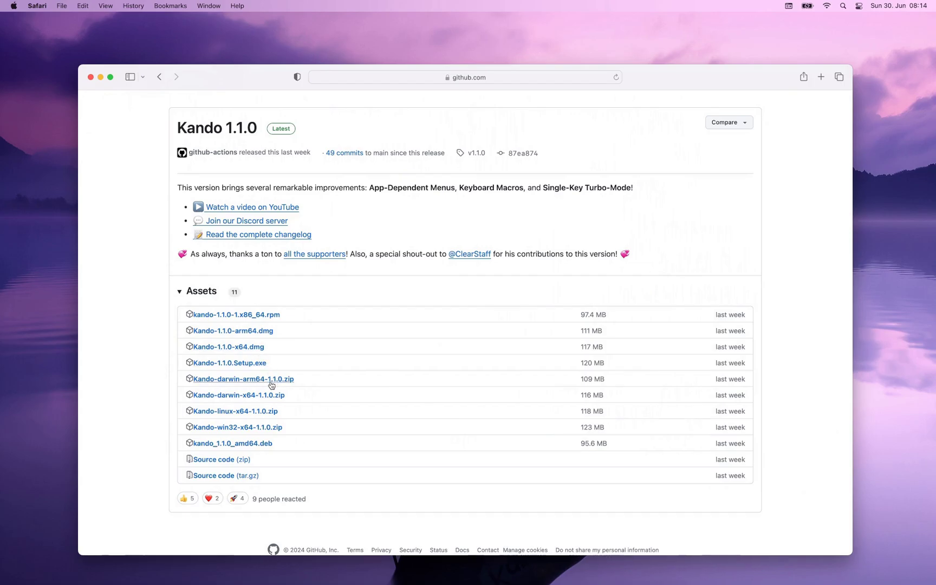
- Download Kando-1.1.0-x64.dmg and Kando-darwin-x64-1.1.0.zip, then reveal the Kando app in Downloads
left_click(248, 350)
left_click(267, 397)
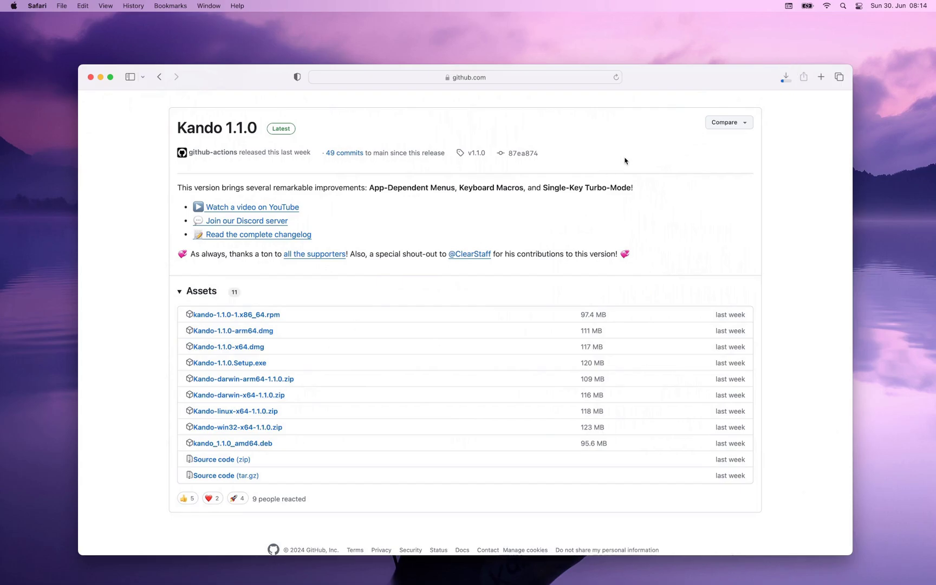
left_click(786, 79)
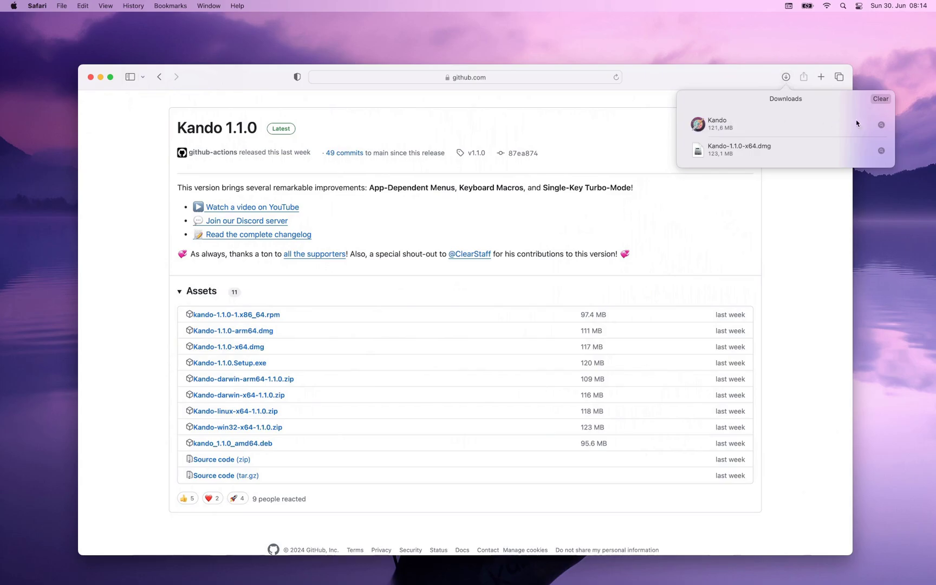
left_click(882, 125)
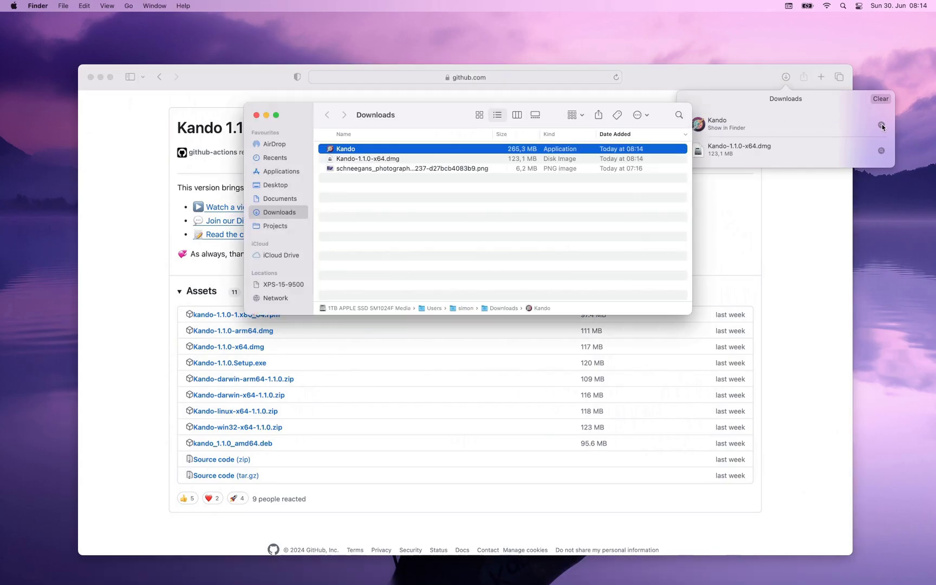
- Close Safari, launch Kando from Downloads past the internet-download warning, and open its menu-bar menu
left_click(91, 77)
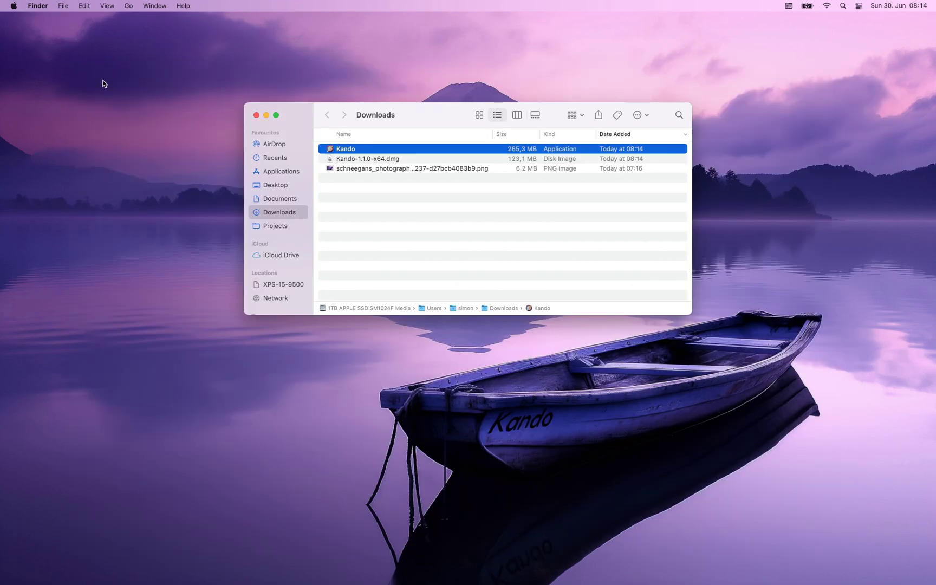
double_click(360, 149)
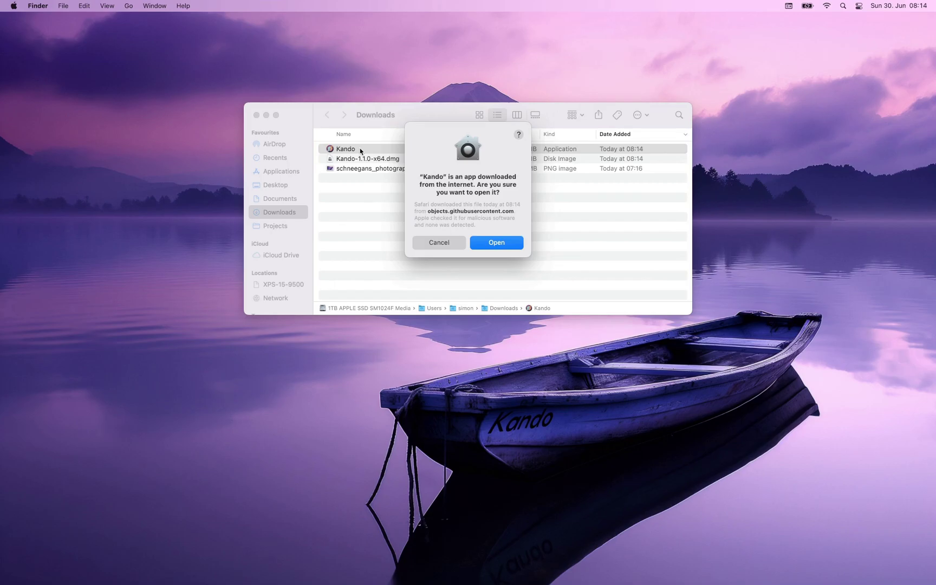
left_click(492, 243)
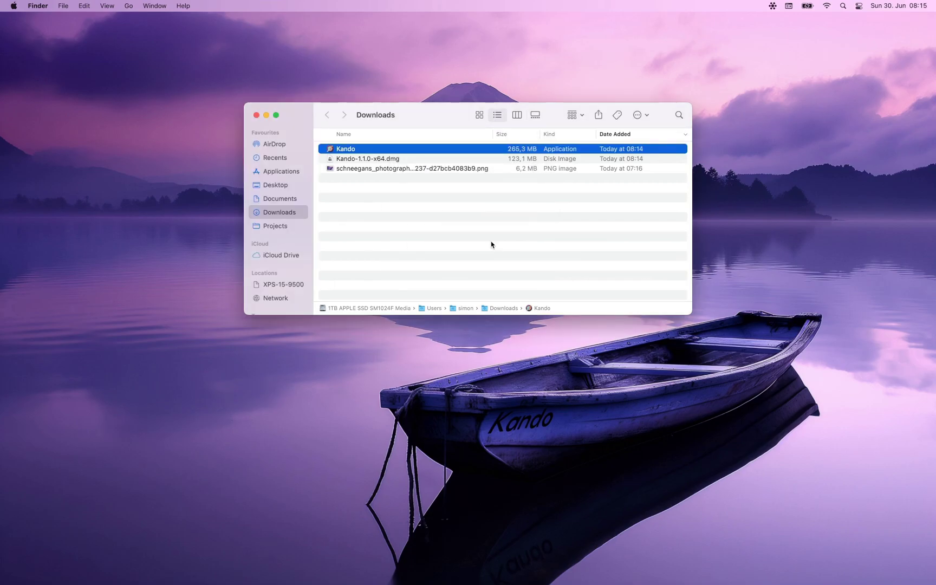
left_click(773, 6)
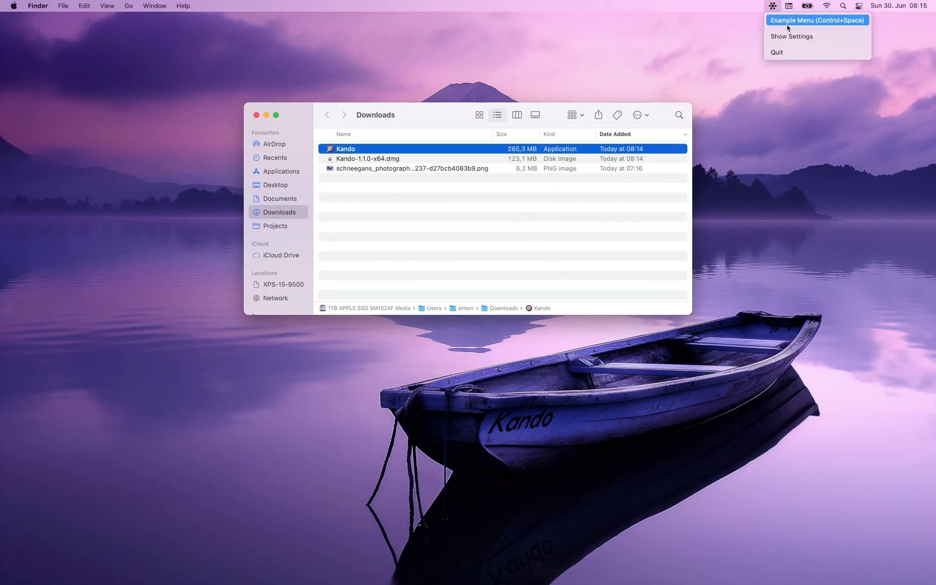
- Show the Example Menu and browse its welcome panel's Introduction tips before closing it
left_click(847, 19)
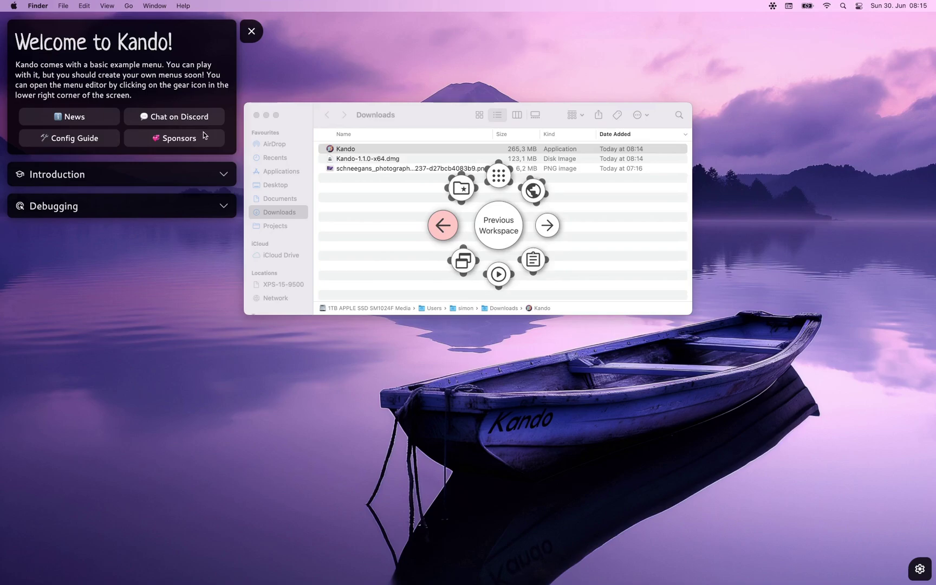
left_click(164, 179)
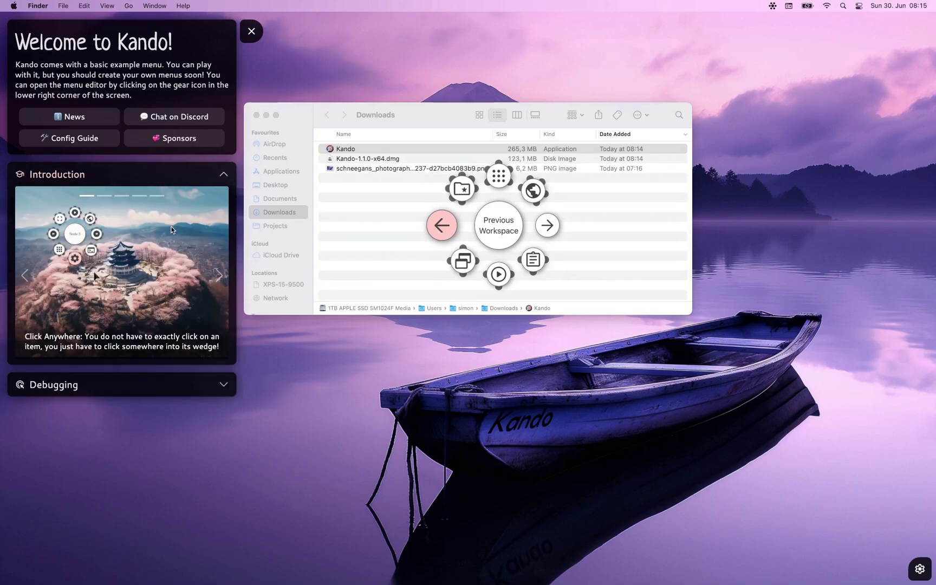
left_click(218, 275)
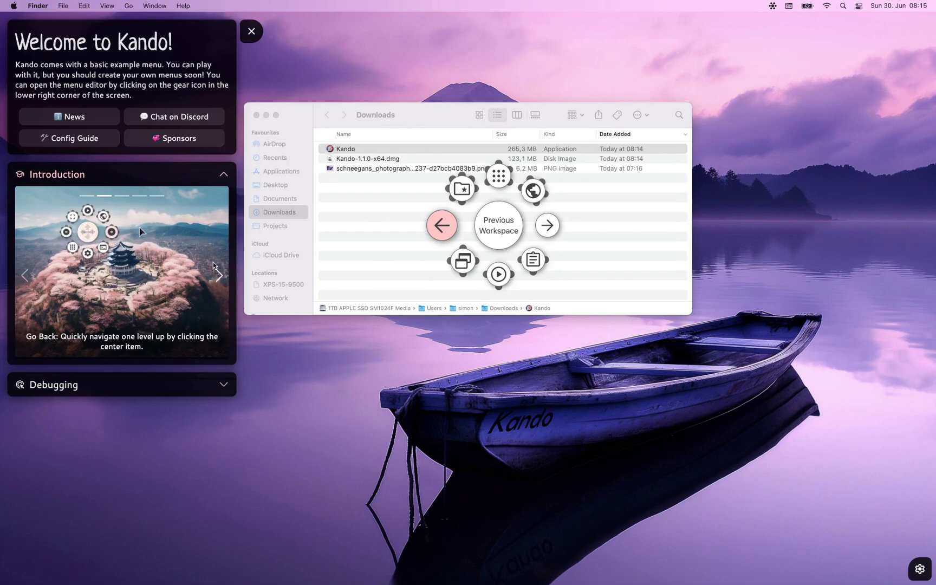
left_click(222, 174)
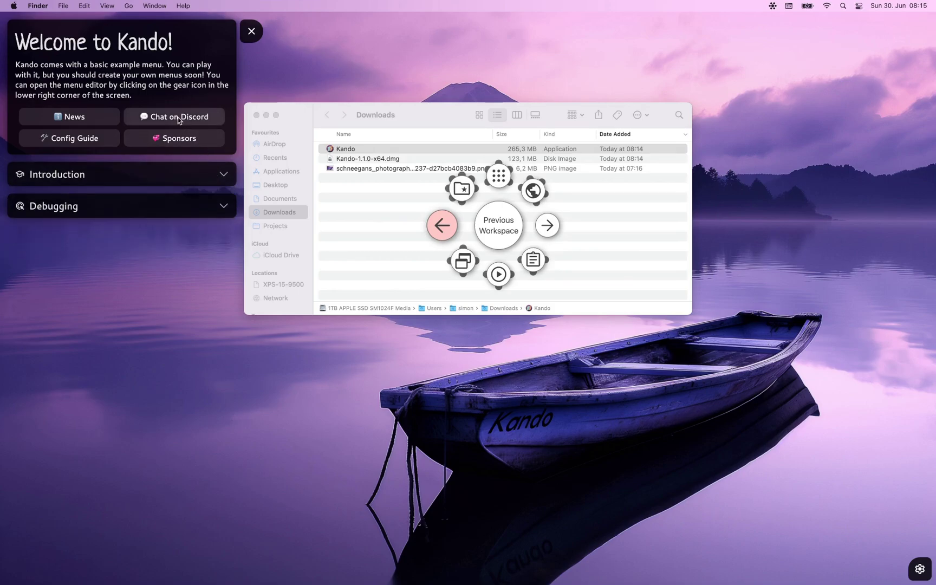
left_click(250, 33)
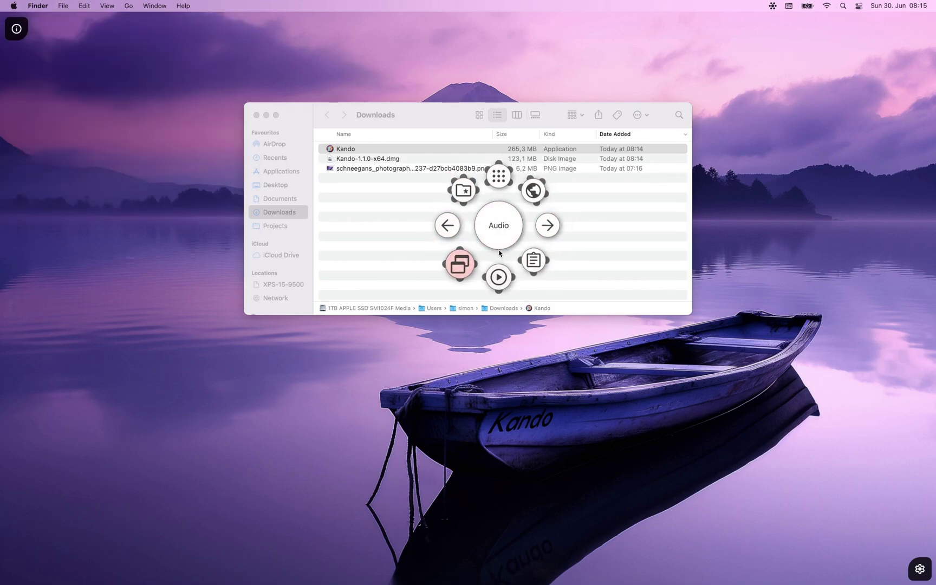
- Browse the Web Links and Apps submenus, then choose Next Workspace
left_click(542, 179)
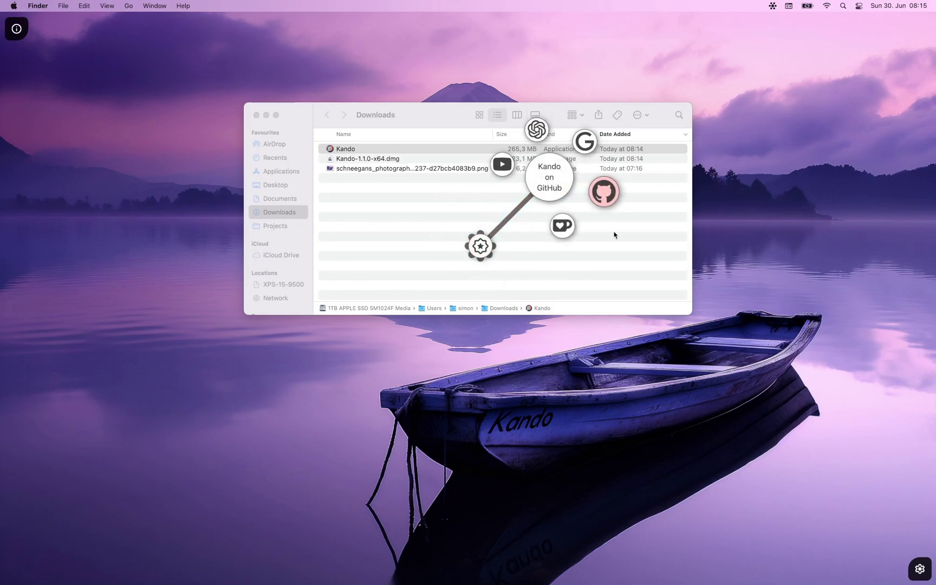
left_click(479, 245)
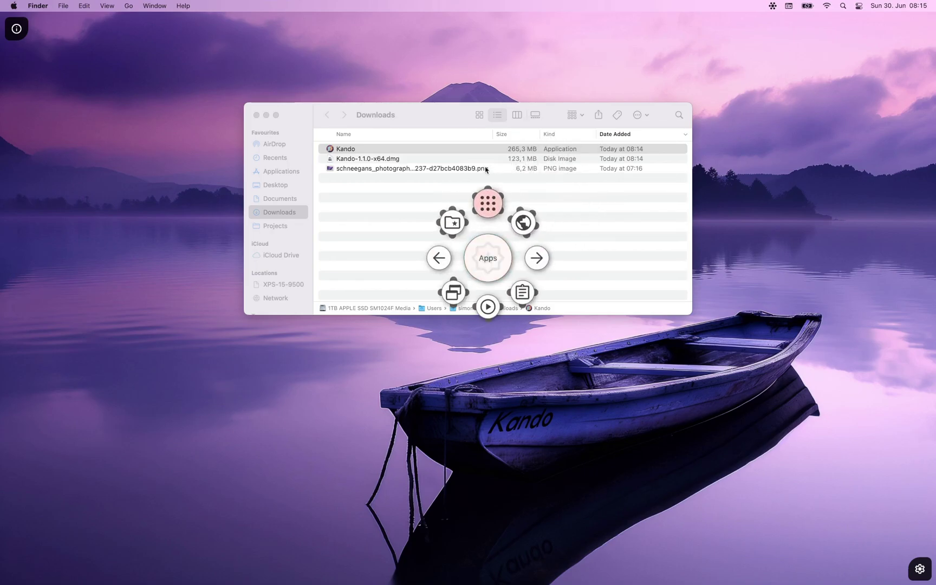
left_click(485, 149)
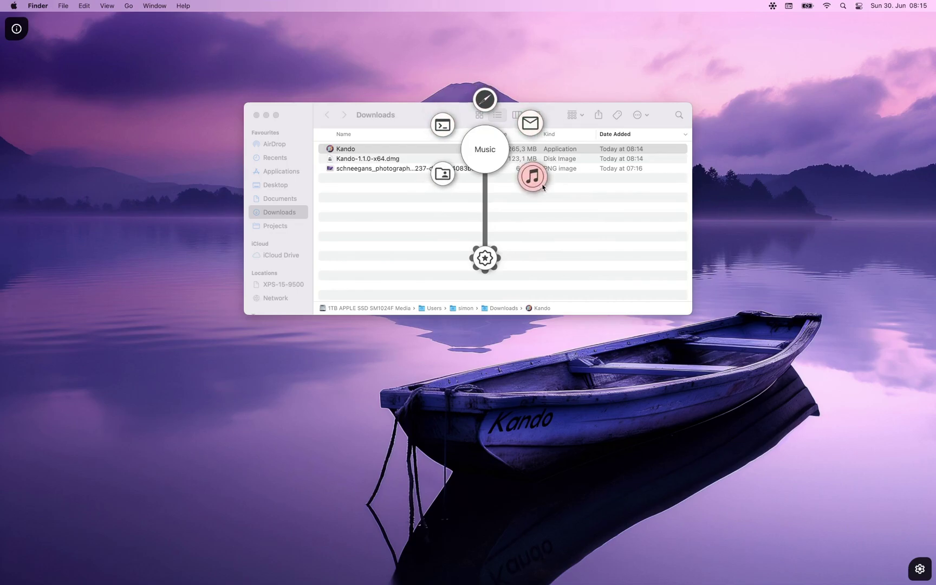
left_click(484, 258)
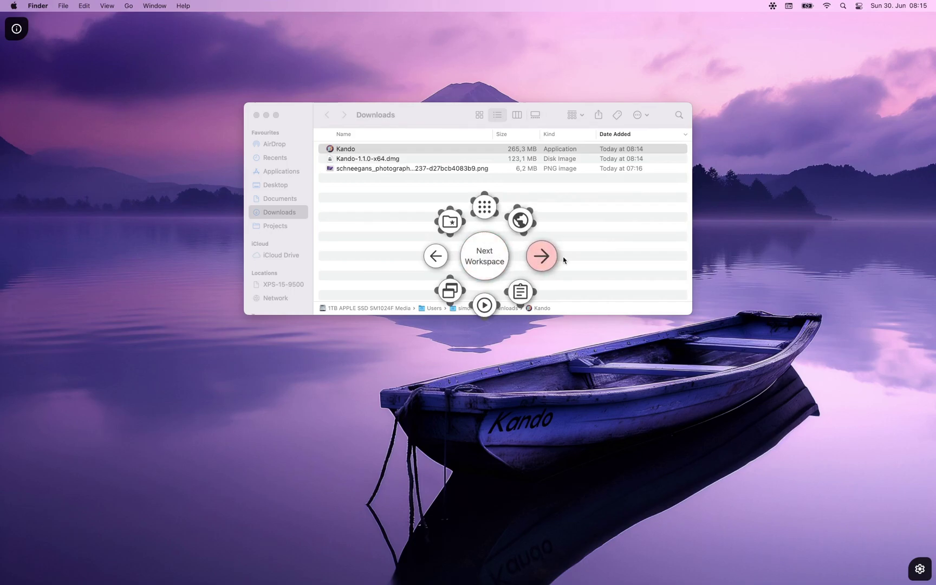
left_click(621, 258)
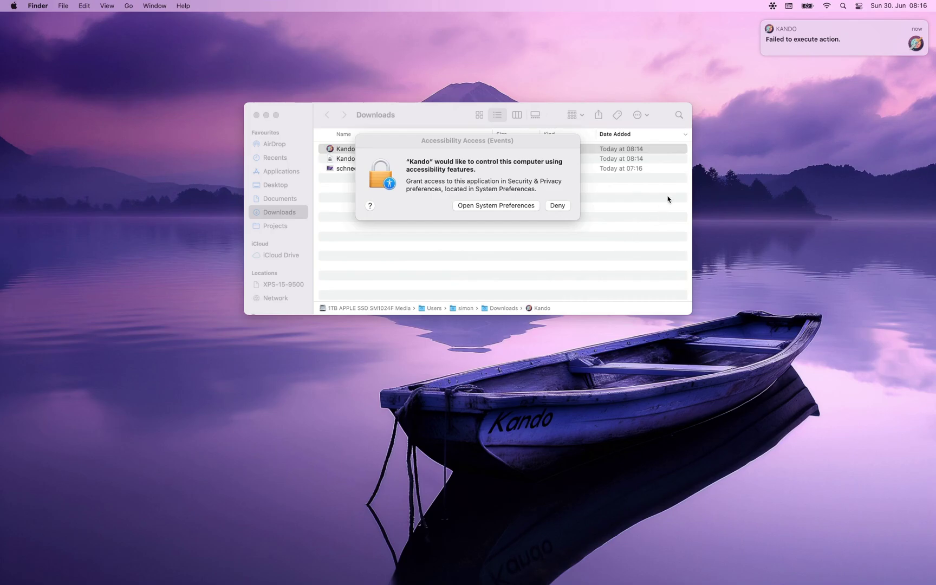
- Open System Preferences from the accessibility prompt and unlock it with the admin password
mouse_move(788, 51)
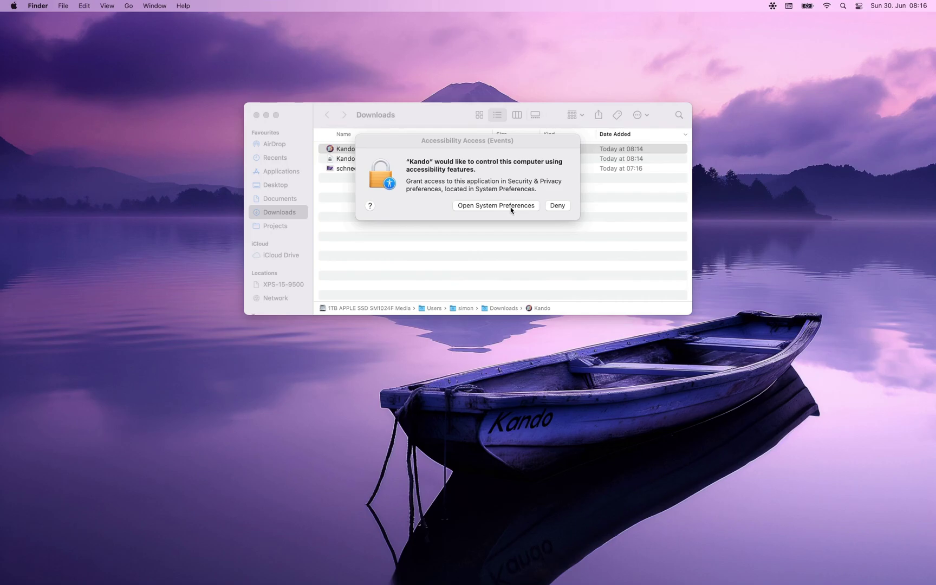
left_click(510, 209)
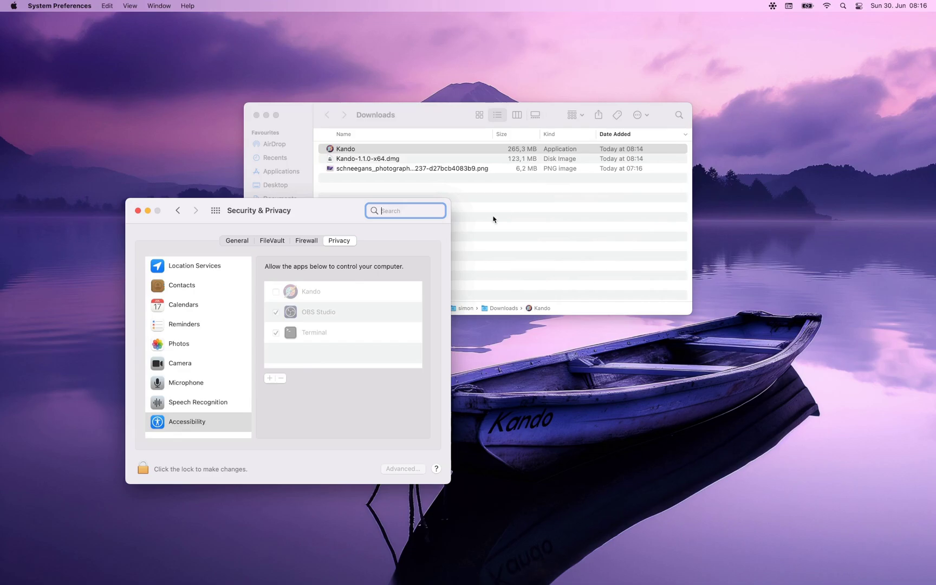
left_click(146, 469)
type("••••••")
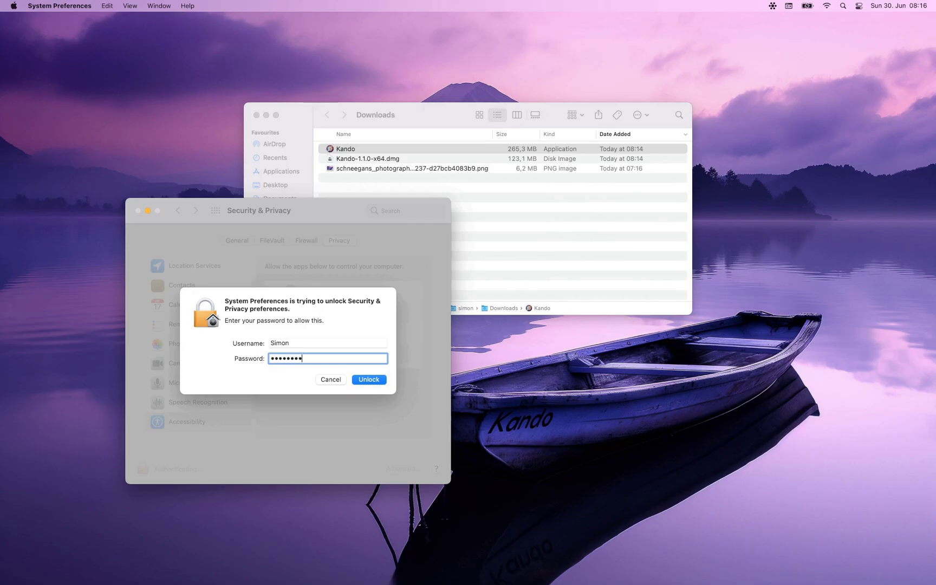
type("••")
key("Return")
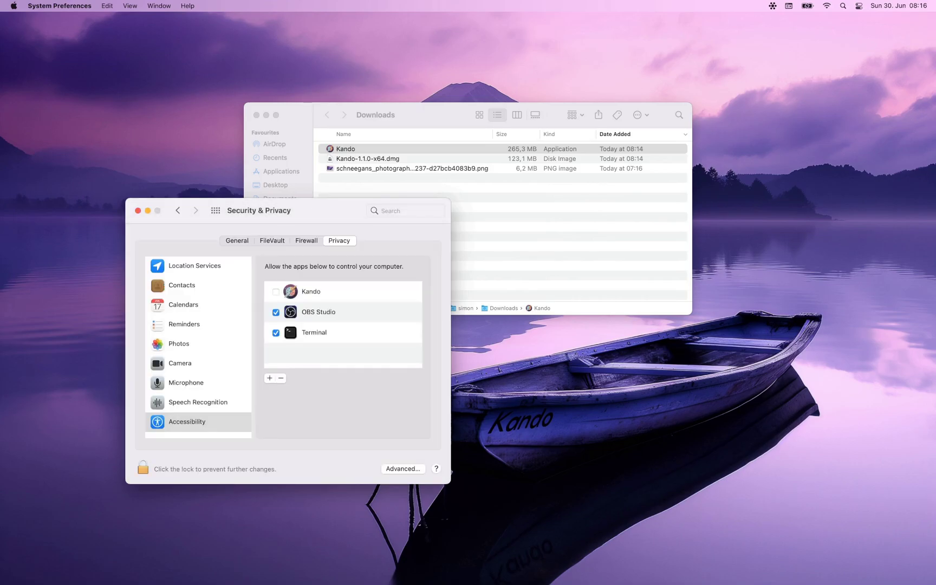
- Add Kando from Downloads to the Accessibility list and summon its pie menu
left_click(269, 379)
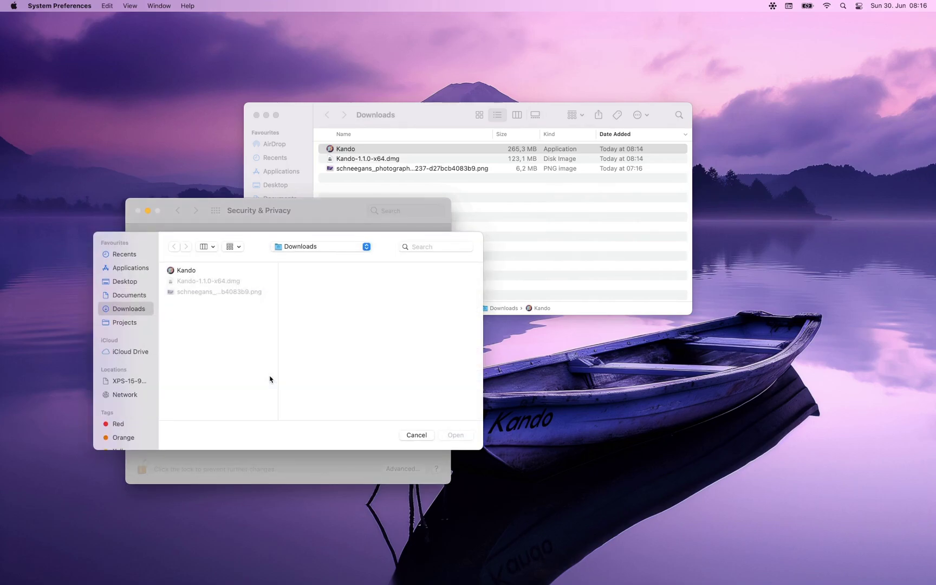
left_click(186, 271)
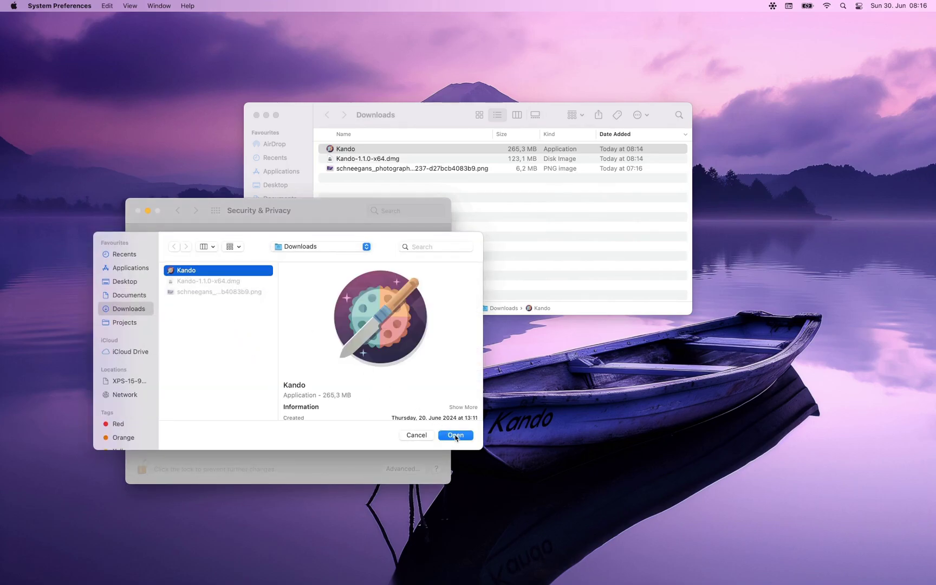
left_click(455, 435)
key("ctrl+space")
- Use the pie menu to switch to the next workspace and back to the previous one
left_click(631, 306)
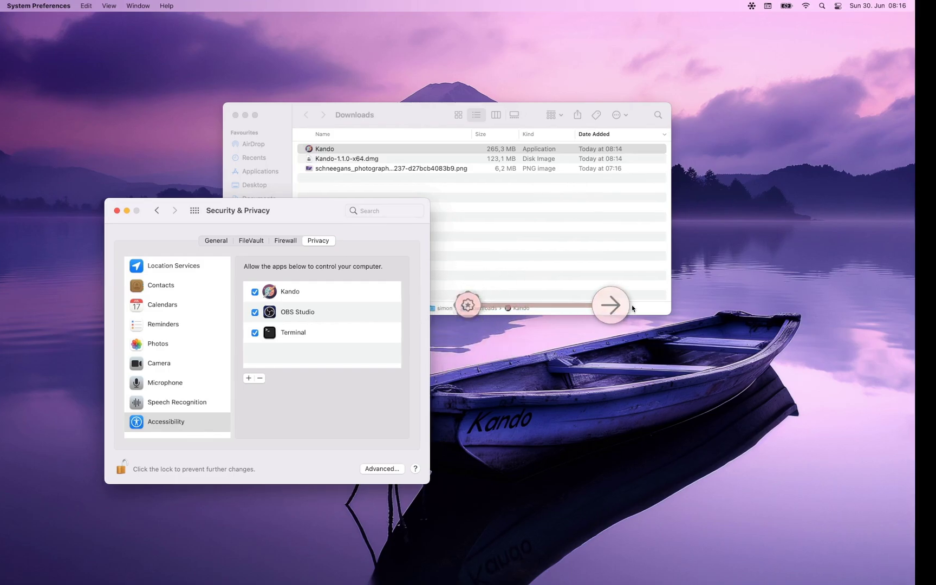
key("ctrl+space")
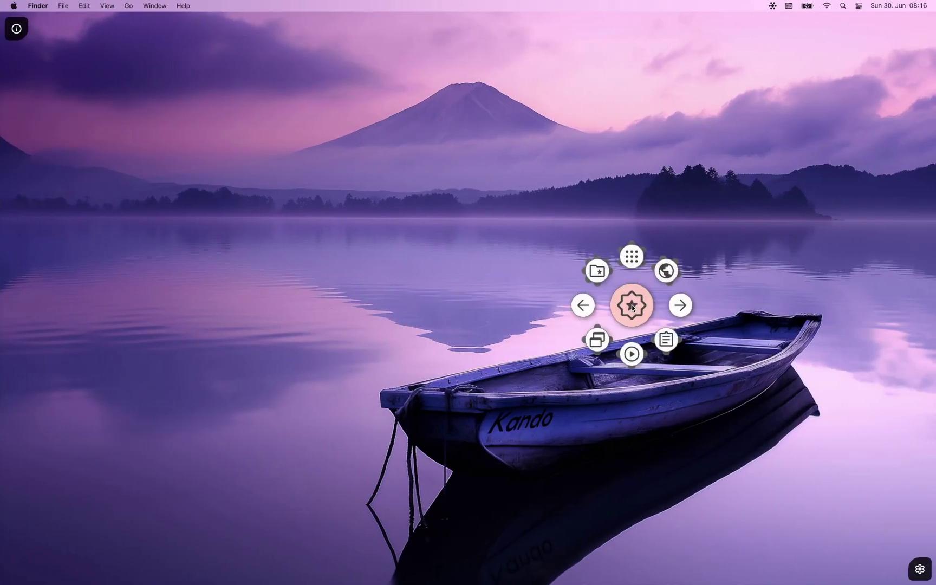
left_click(477, 314)
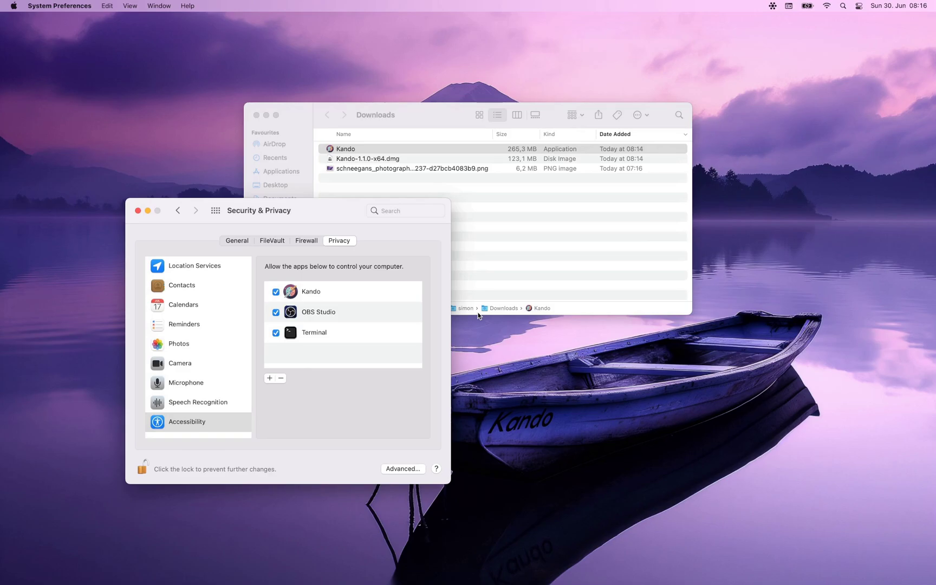
- Open Kando's menu editor from the pie menu and show the Example Menu's Menu Conditions
key("ctrl+space")
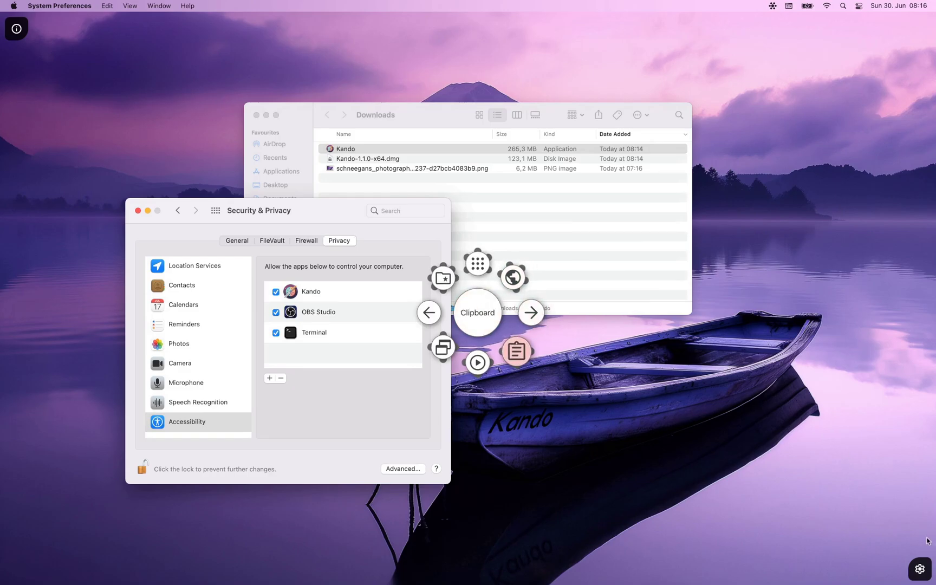
left_click(920, 569)
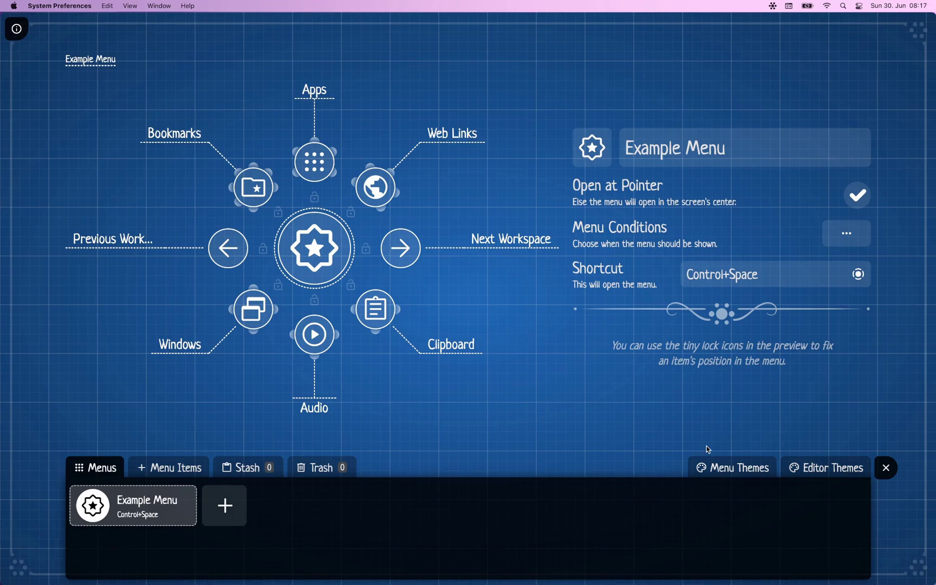
left_click(837, 235)
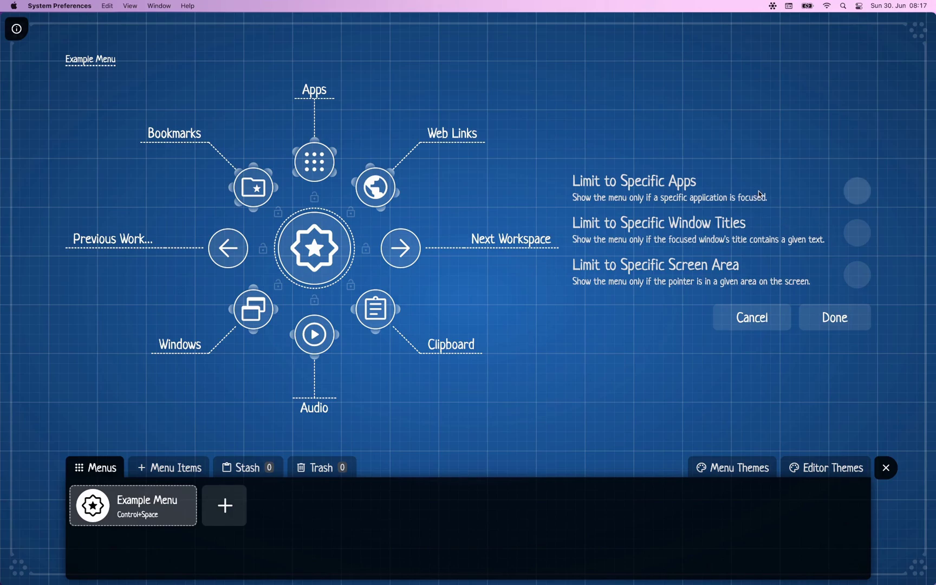
- Restrict the Example Menu to the app com.apple.systempreferences and confirm with Done
left_click(800, 189)
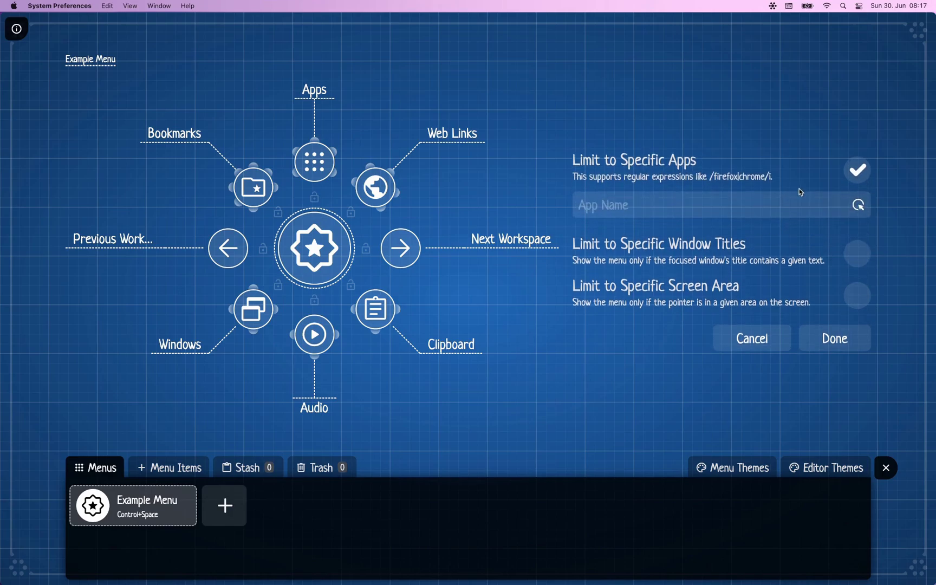
left_click(858, 205)
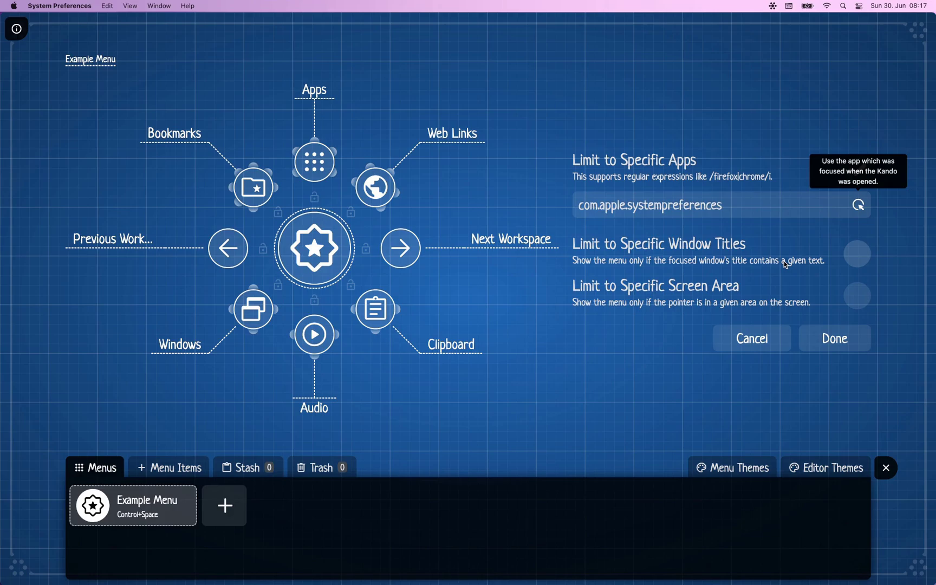
left_click(830, 338)
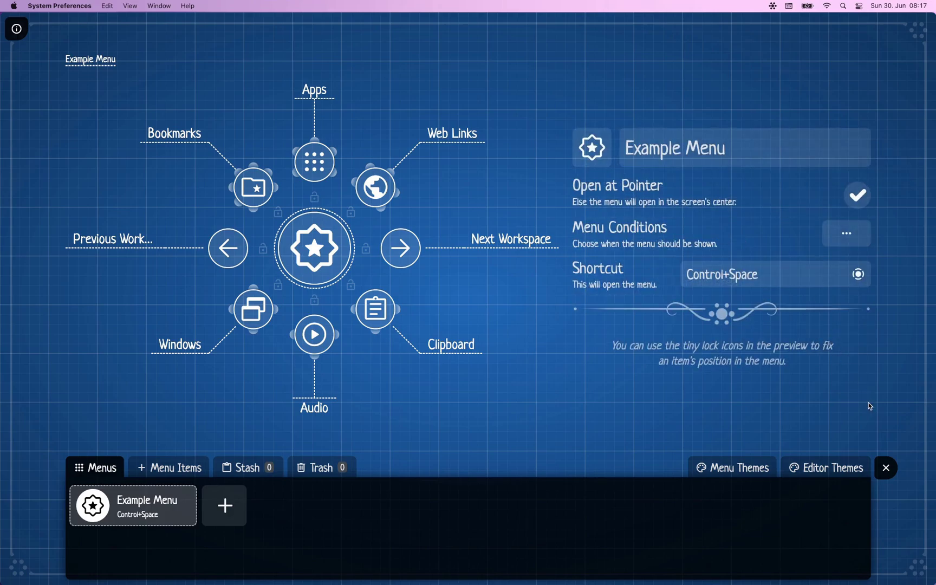
- Close the menu editor and test the pie menu with Control+Space over Finder
left_click(884, 467)
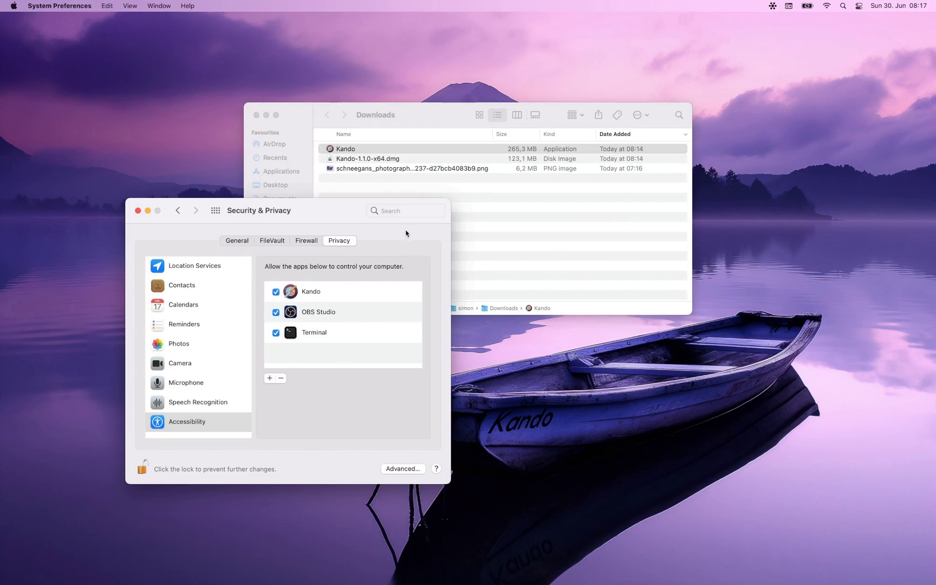
key("ctrl+space")
left_click(566, 234)
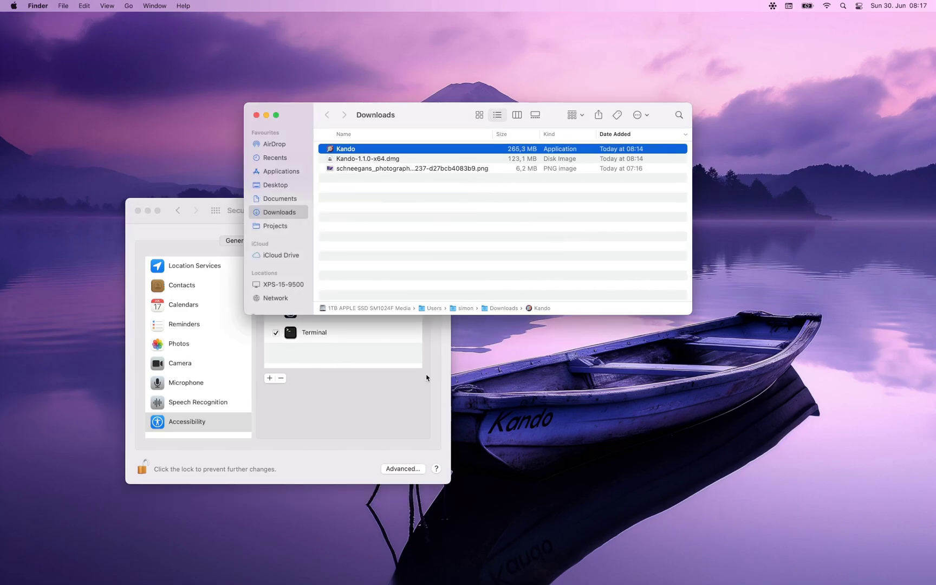
- Test the pie menu over the Security & Privacy window, then reopen the menu editor
left_click(409, 401)
key("ctrl+space")
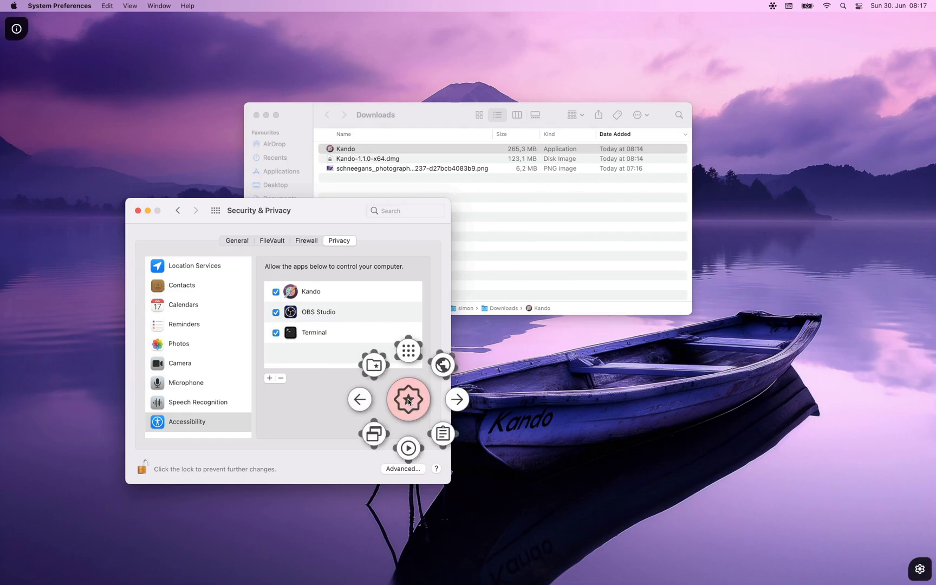
left_click(408, 400)
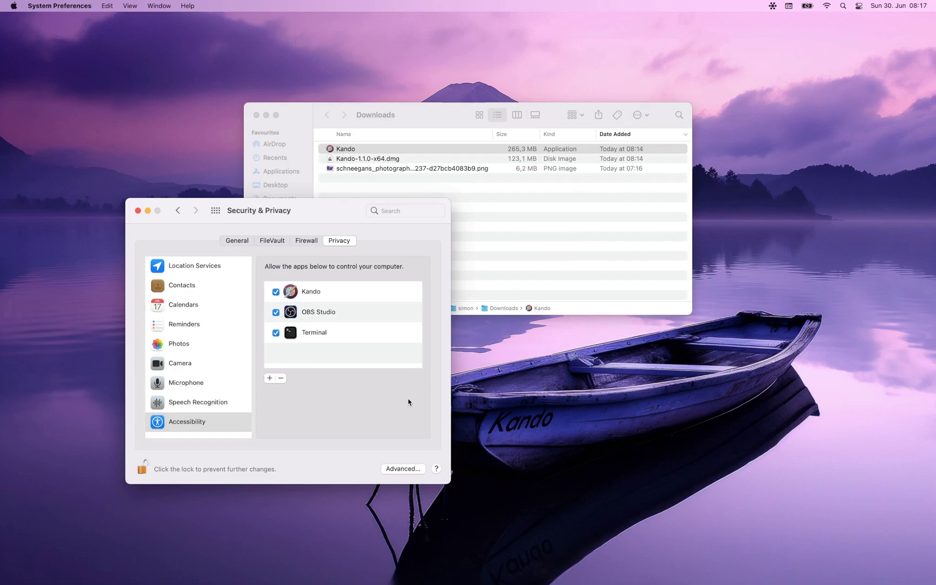
key("ctrl+space")
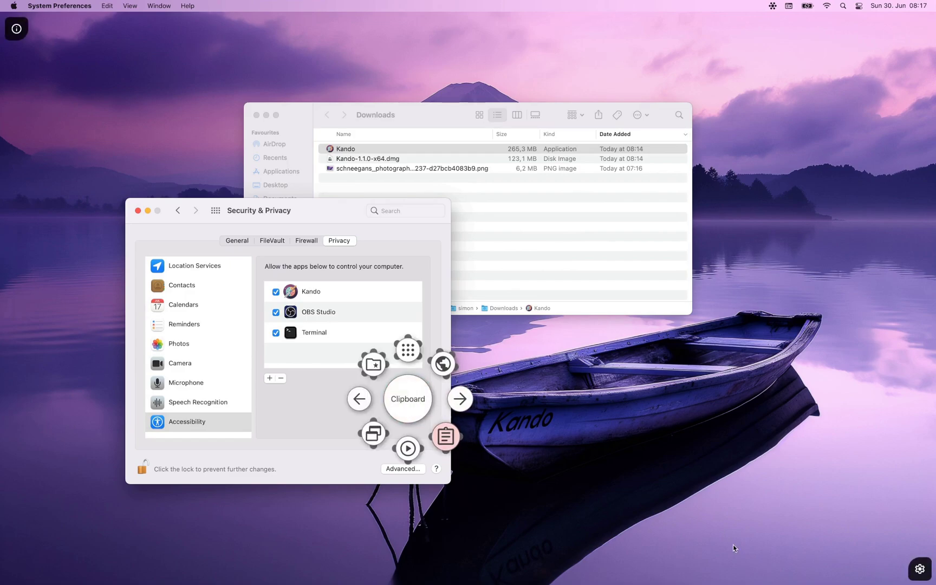
left_click(916, 568)
- In the Example Menu's conditions, swap Limit to Specific Apps for Limit to Specific Window Titles
left_click(847, 234)
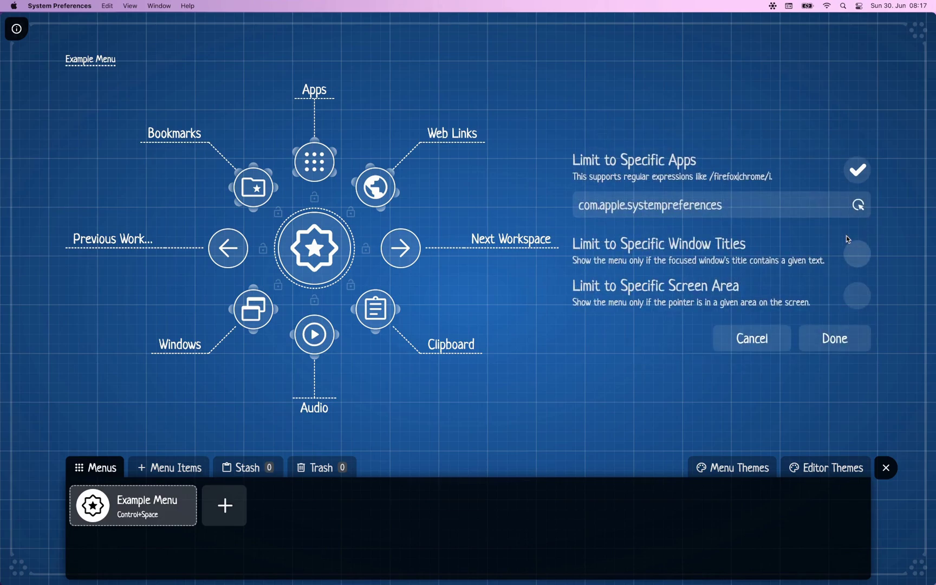
left_click(858, 170)
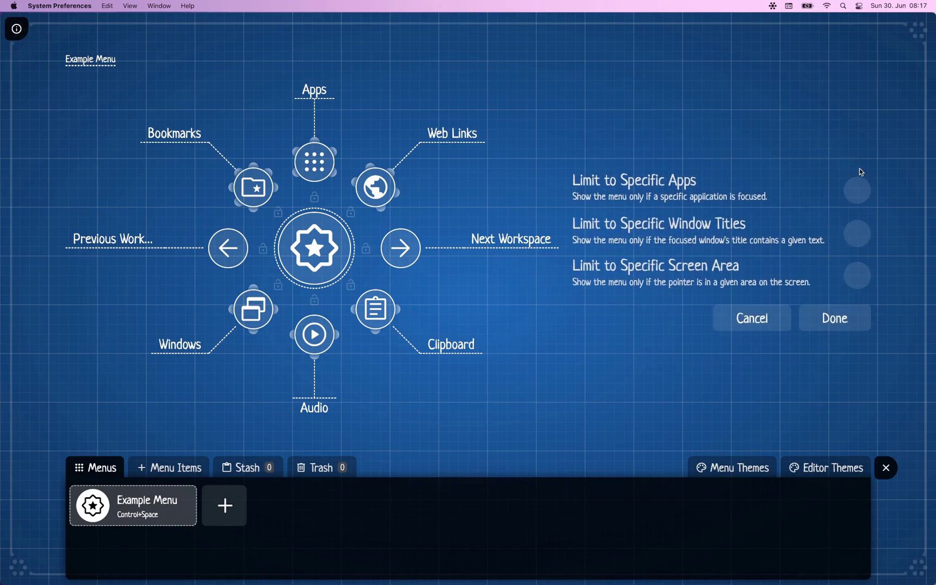
left_click(858, 232)
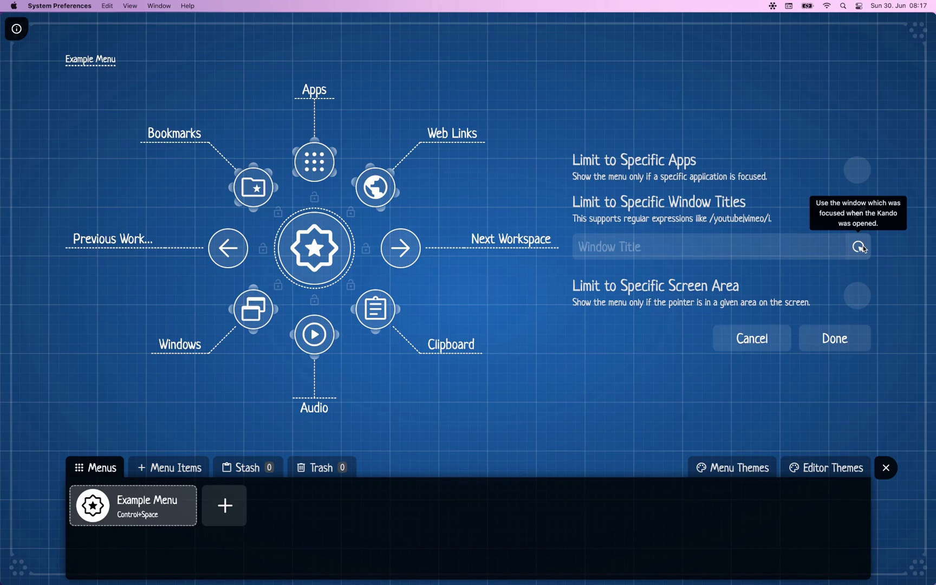
left_click(843, 340)
- Close the menu editor and select Screen Recording in the Privacy settings
left_click(886, 468)
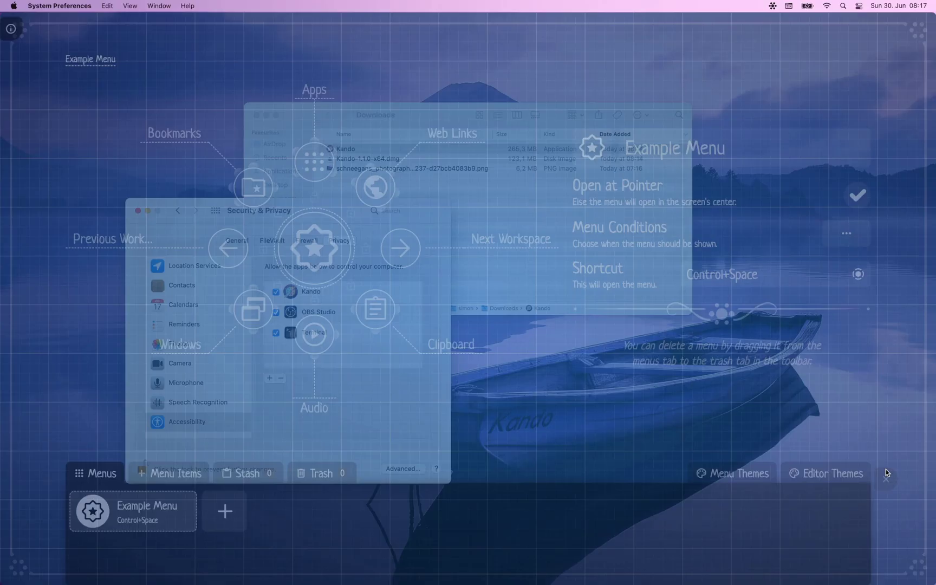
scroll(221, 345, "down", 1)
scroll(221, 345, "down", 5)
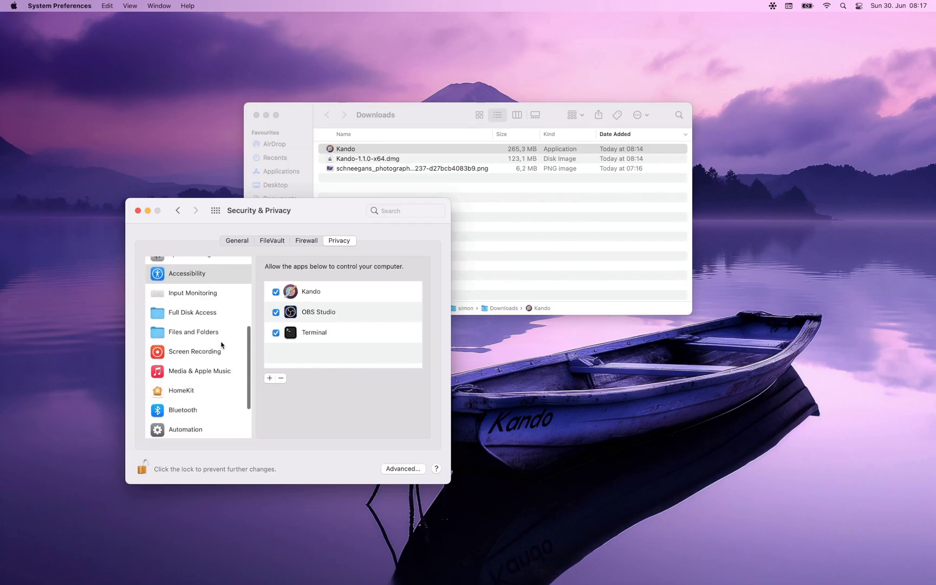
left_click(210, 353)
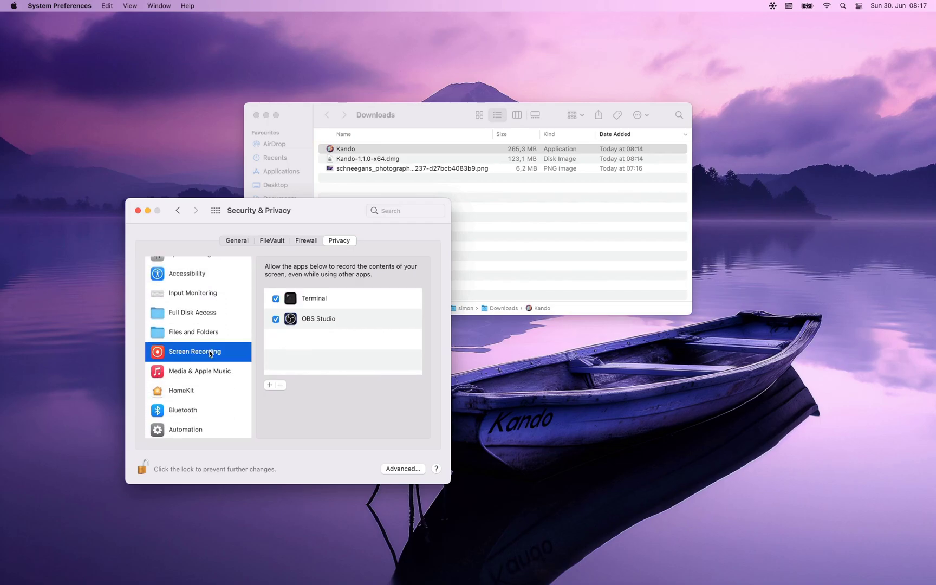
- Add Kando from Downloads to the Screen Recording list, then quit and reopen it
left_click(270, 385)
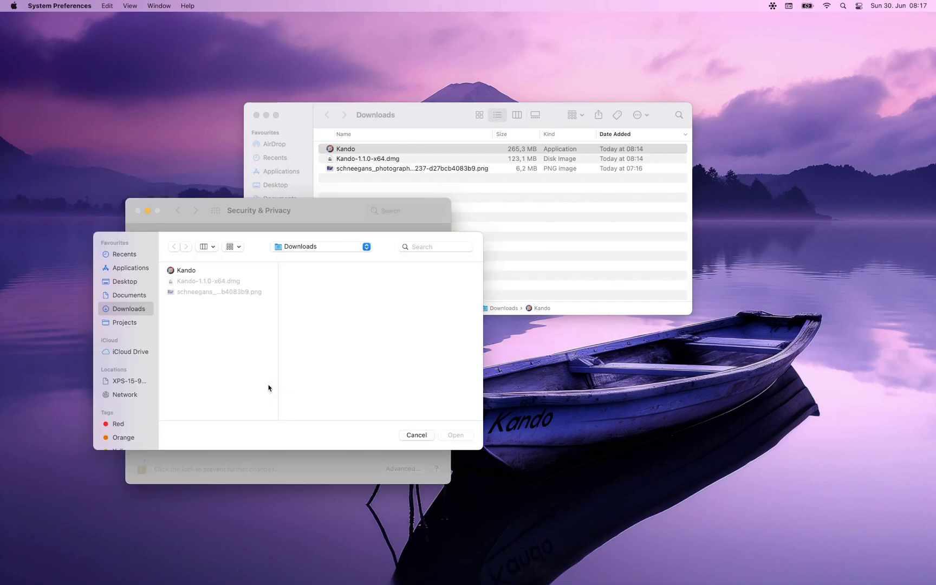
left_click(201, 270)
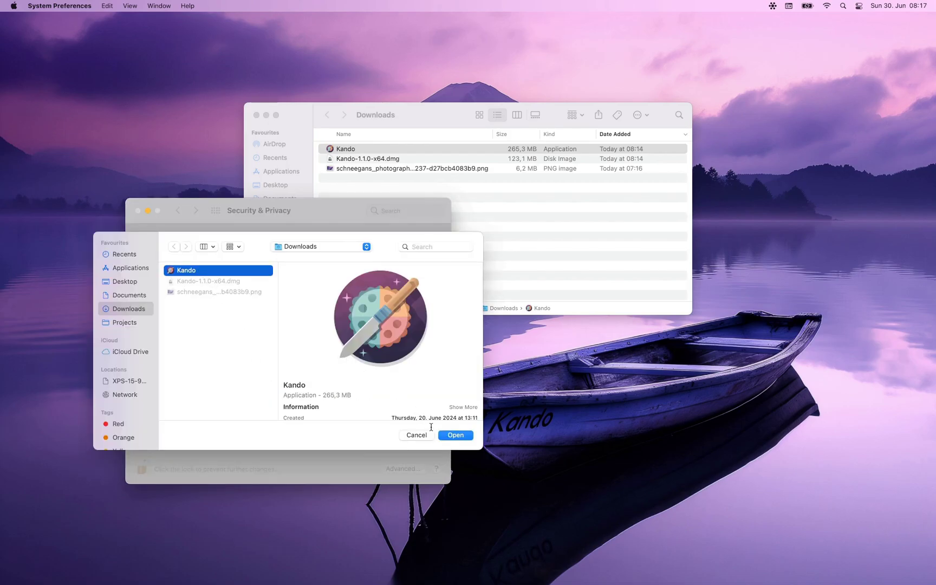
left_click(452, 436)
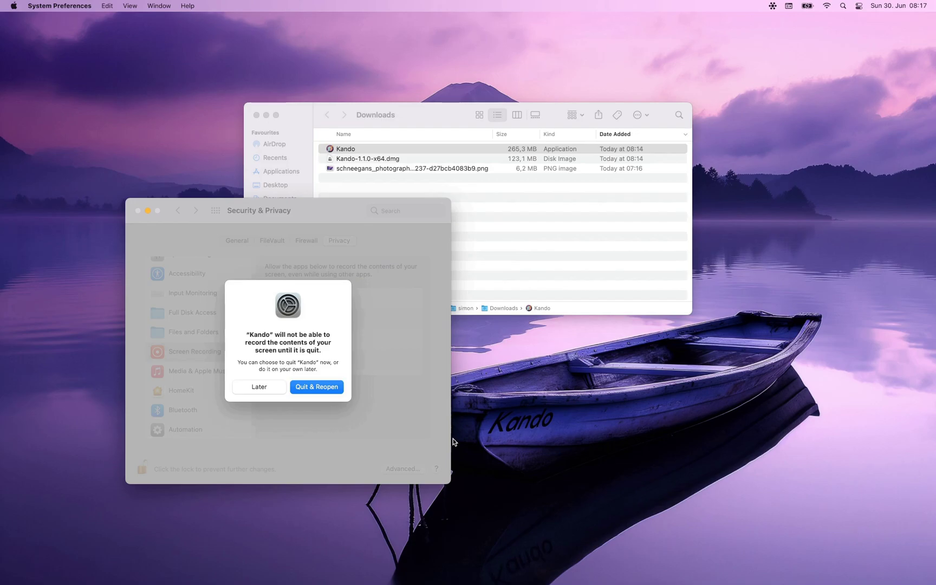
left_click(319, 386)
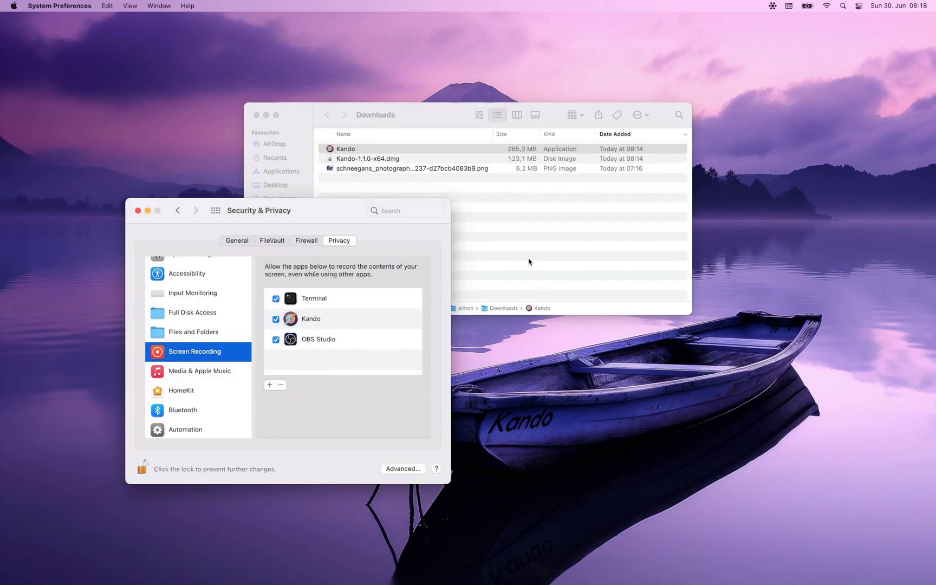
left_click(529, 262)
- In the menu editor, limit the Example Menu's conditions to the window title 'Downloads'
key("ctrl+space")
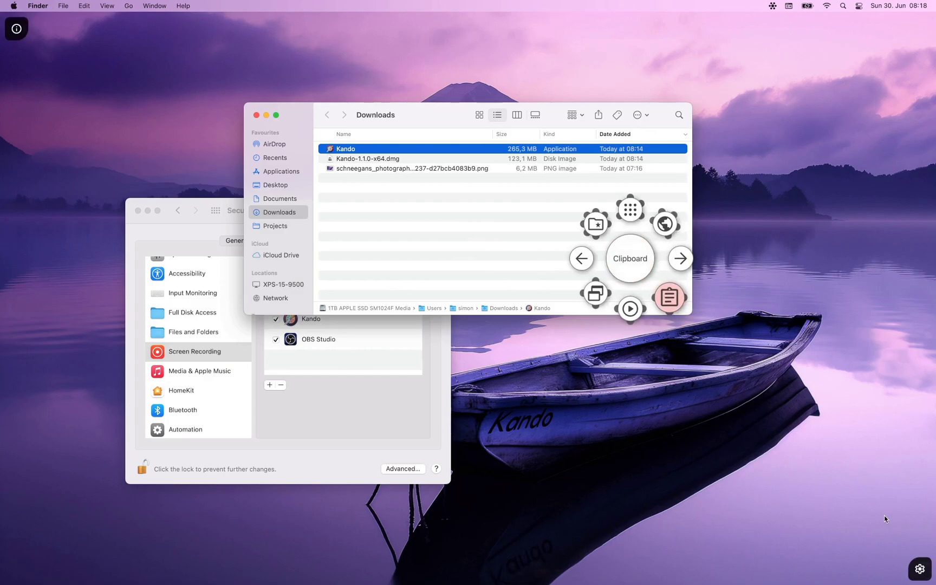
left_click(910, 566)
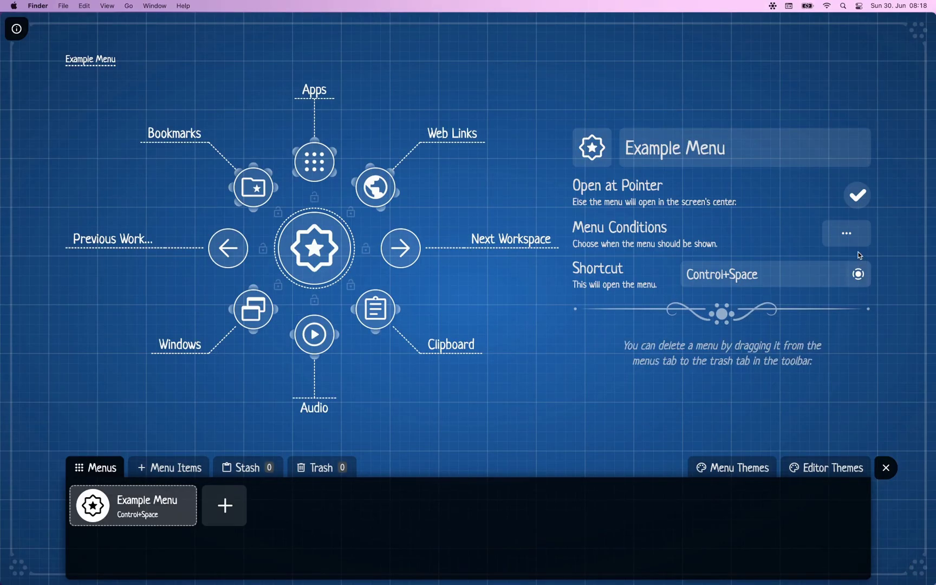
left_click(855, 238)
left_click(856, 232)
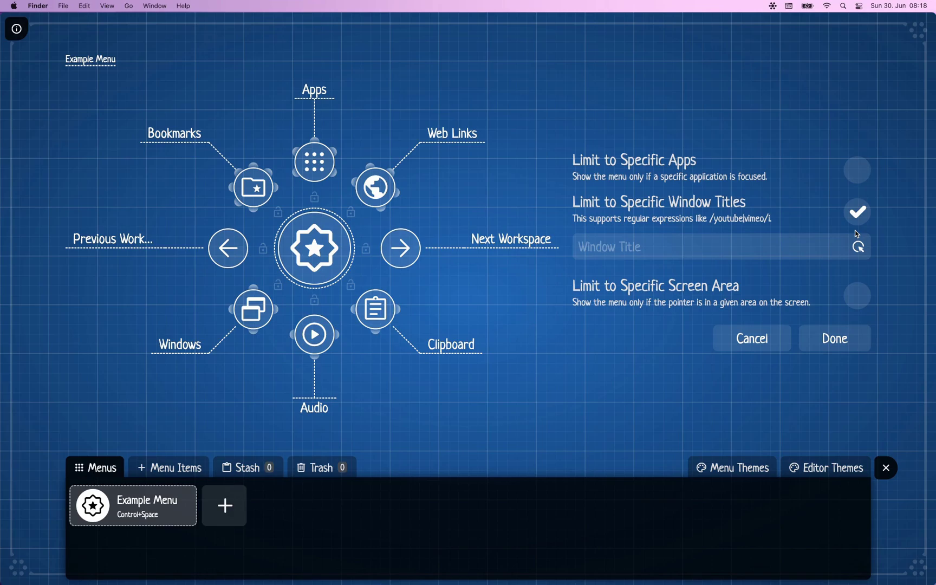
left_click(859, 247)
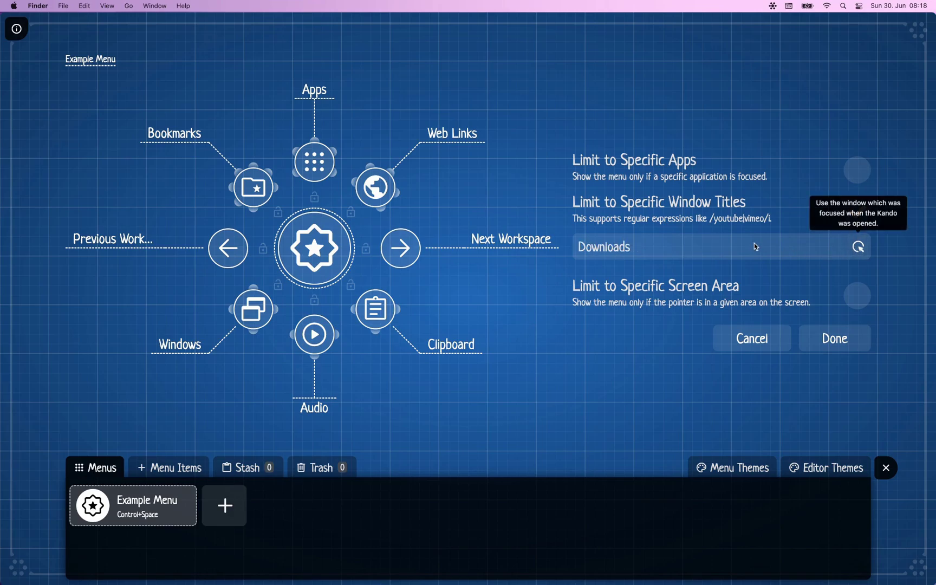
left_click(821, 339)
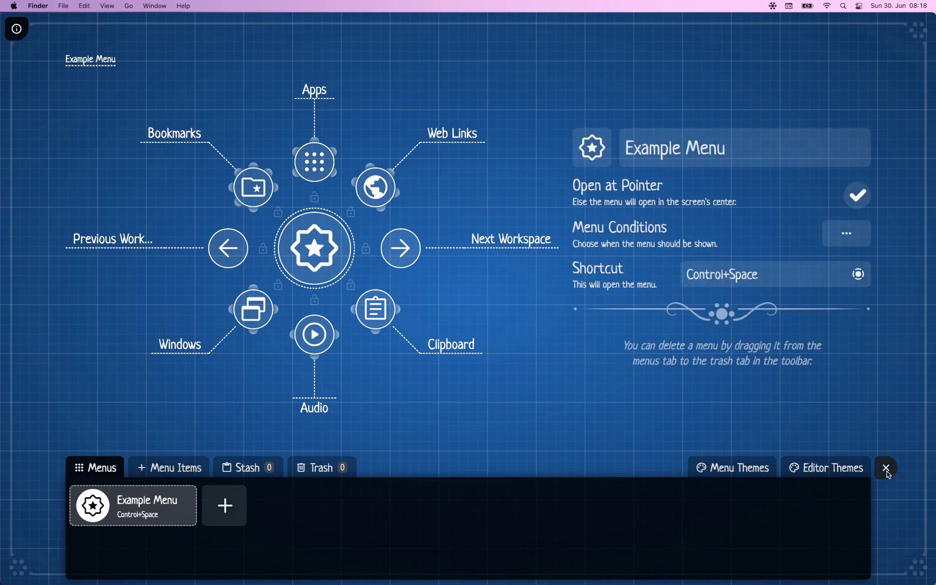
left_click(887, 473)
- Test the pie menu over the Downloads window, then return to Security & Privacy settings
key("ctrl+space")
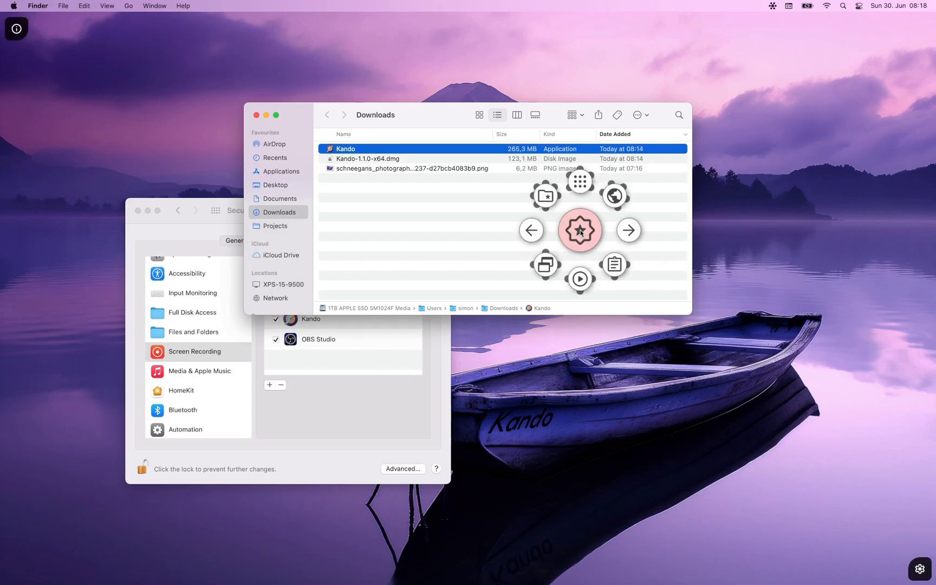
left_click(580, 232)
left_click(420, 411)
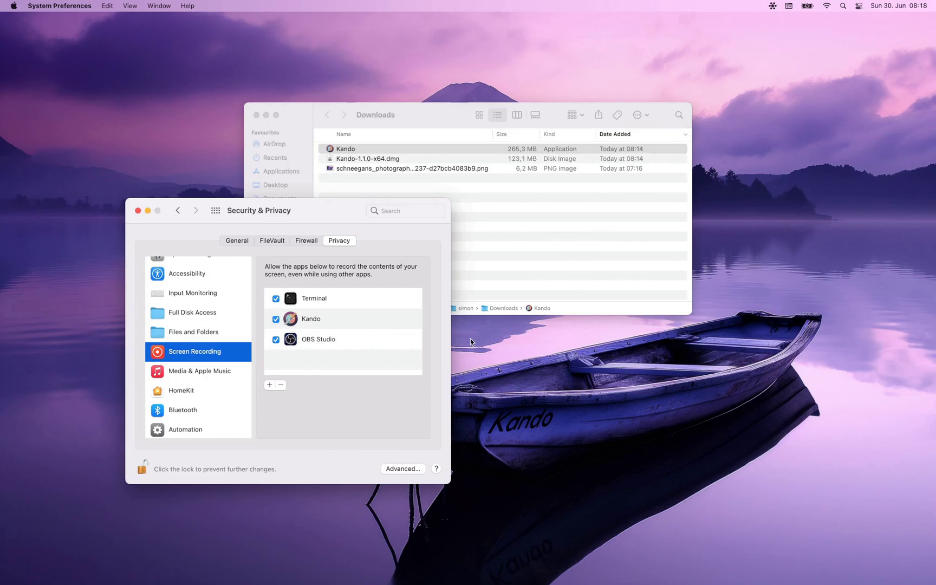
- Quit Kando and copy it from the Kando-1.1.0-x64.dmg disk image into Applications
left_click(773, 7)
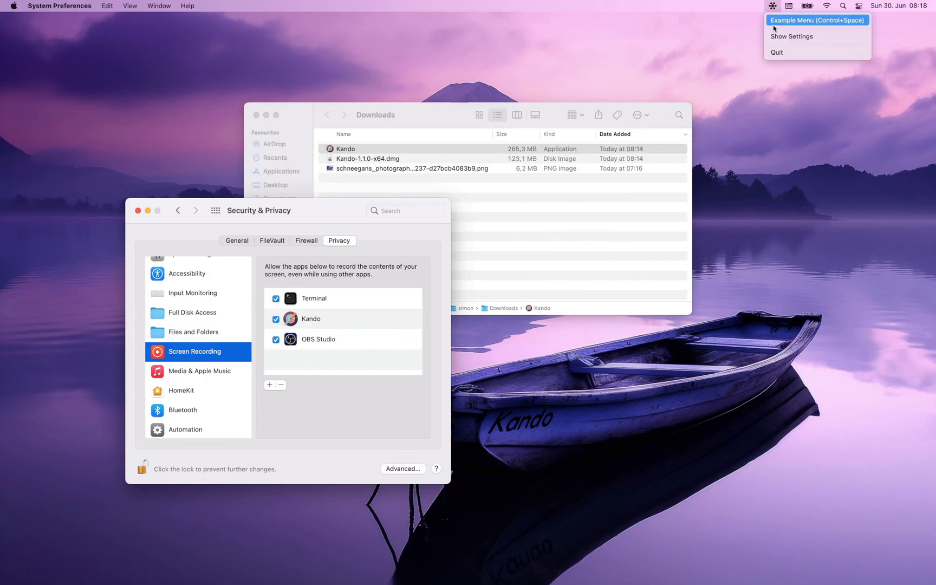
left_click(778, 53)
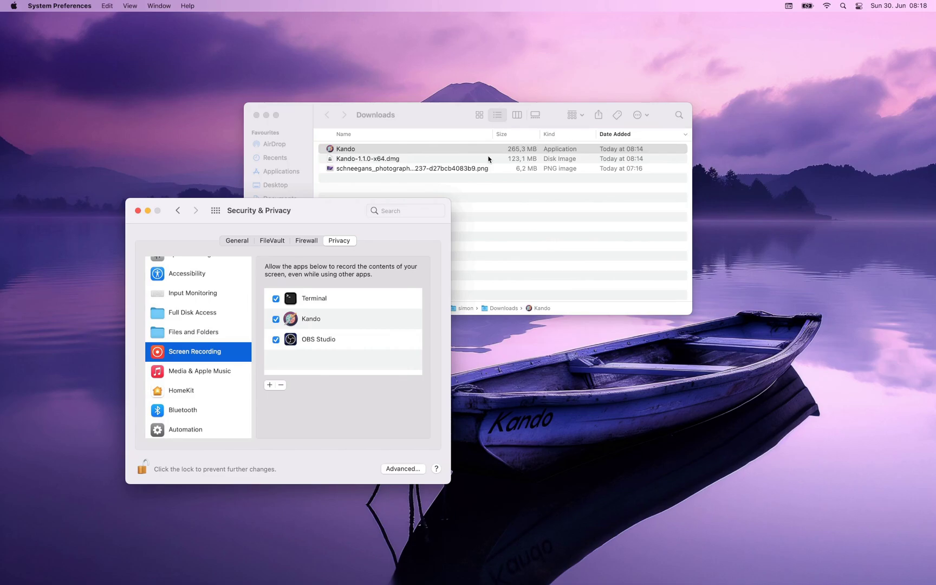
left_click(480, 190)
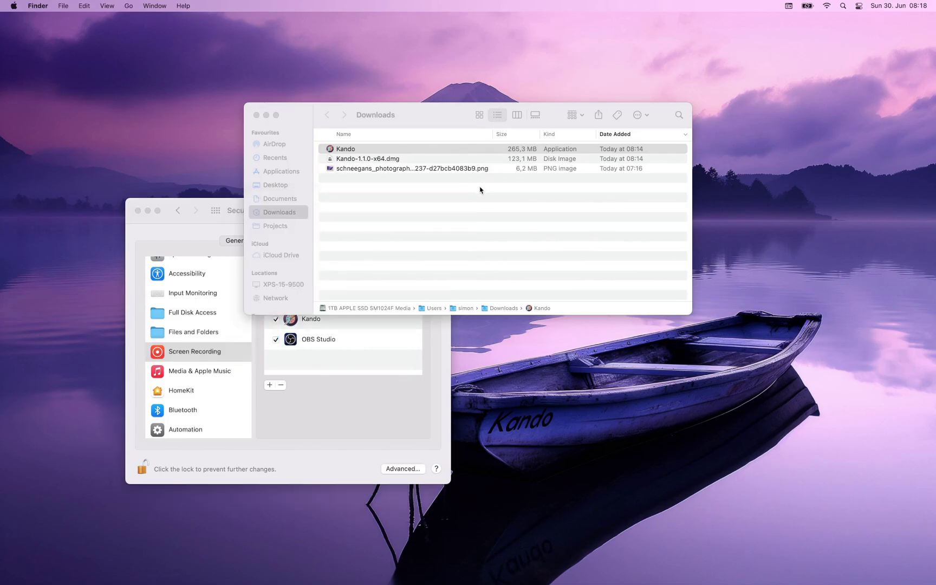
left_click(397, 159)
double_click(396, 159)
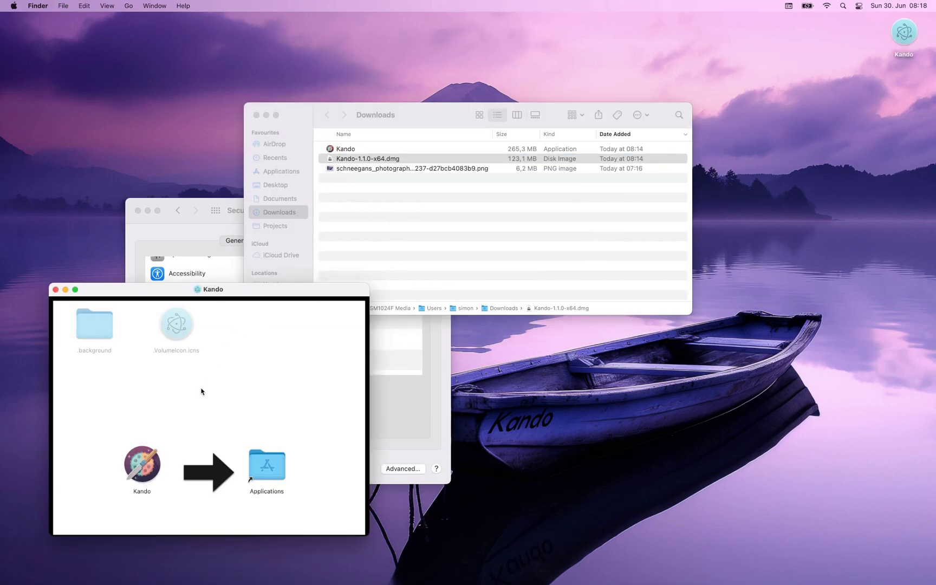
left_click_drag(144, 465, 261, 470)
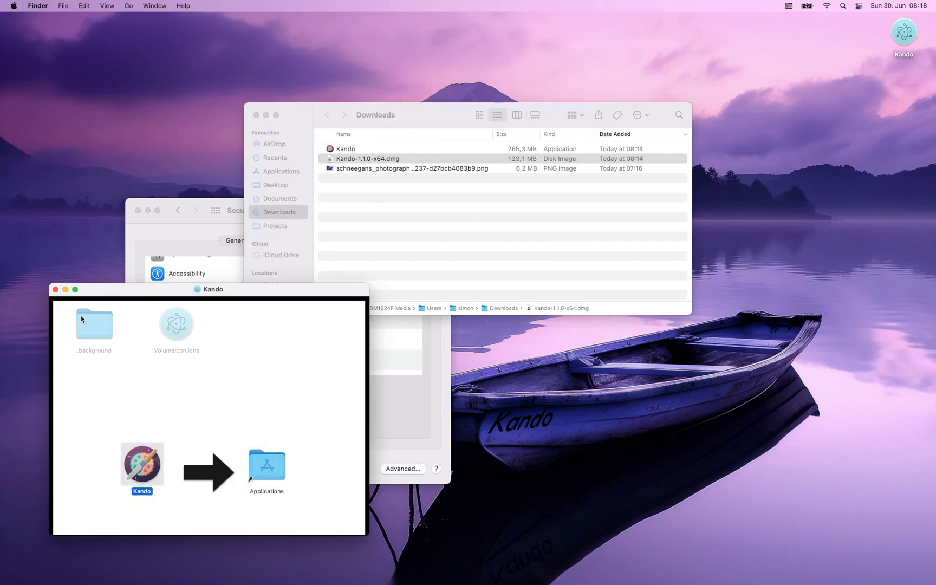
left_click(56, 290)
- Launch the installed Kando from Launchpad, confirm the prompt, and open the Example Menu
key("F4")
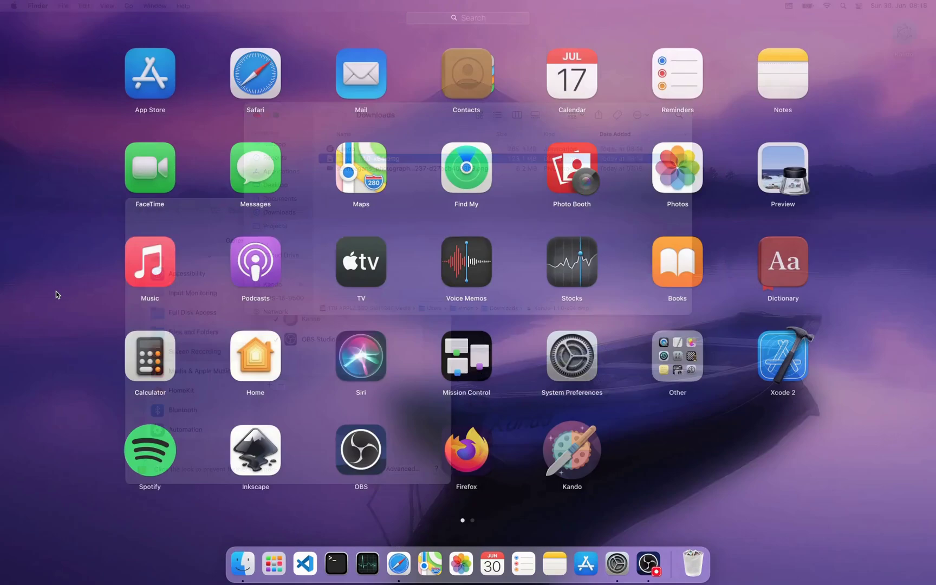
left_click(573, 447)
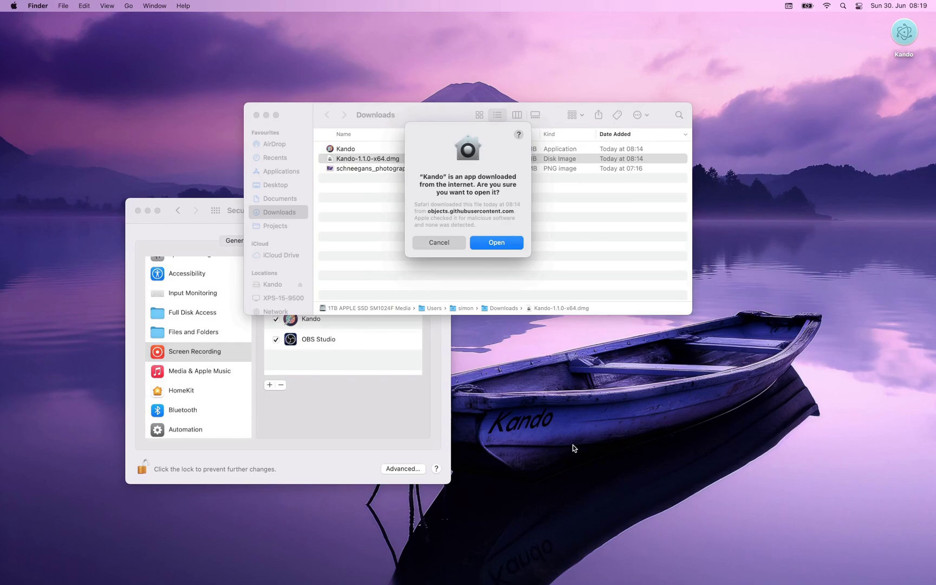
left_click(497, 243)
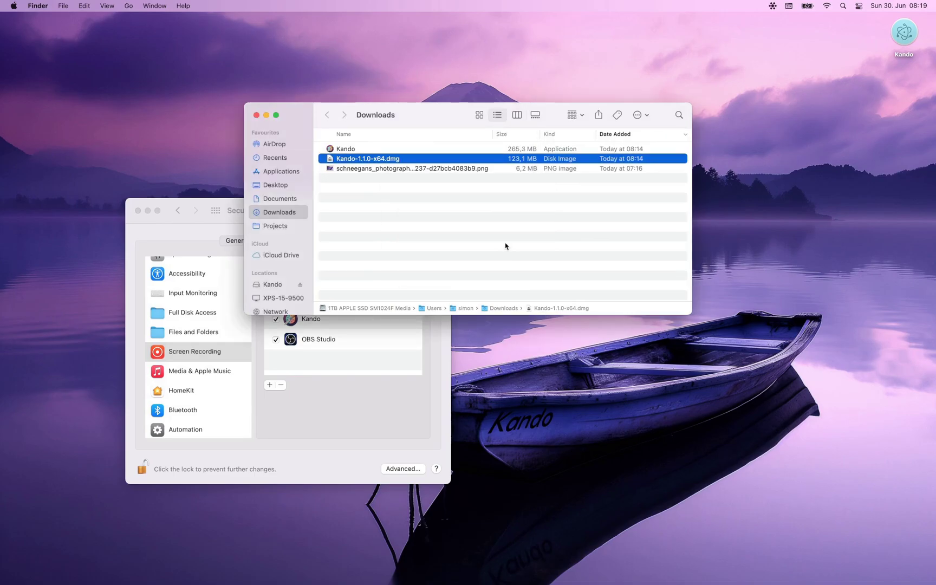
left_click(773, 6)
left_click(817, 20)
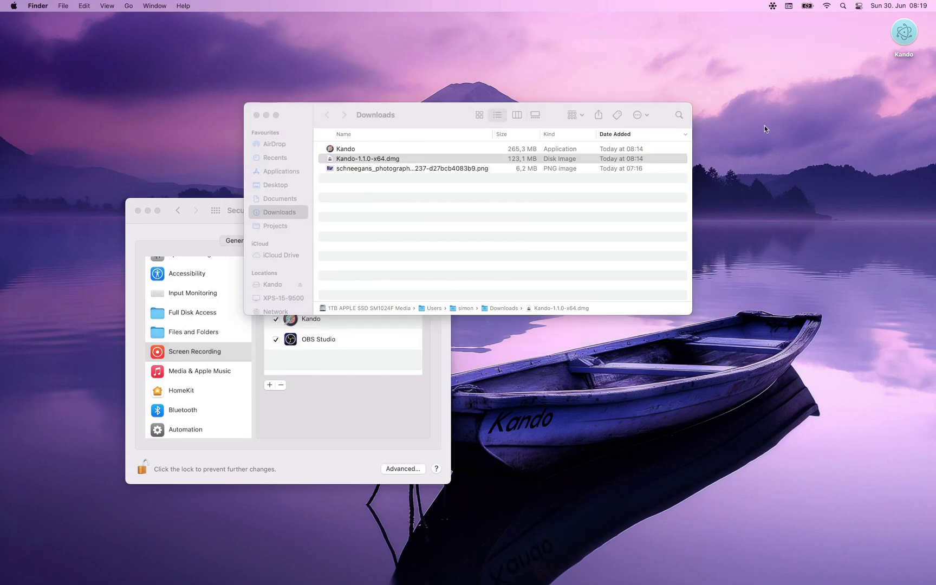